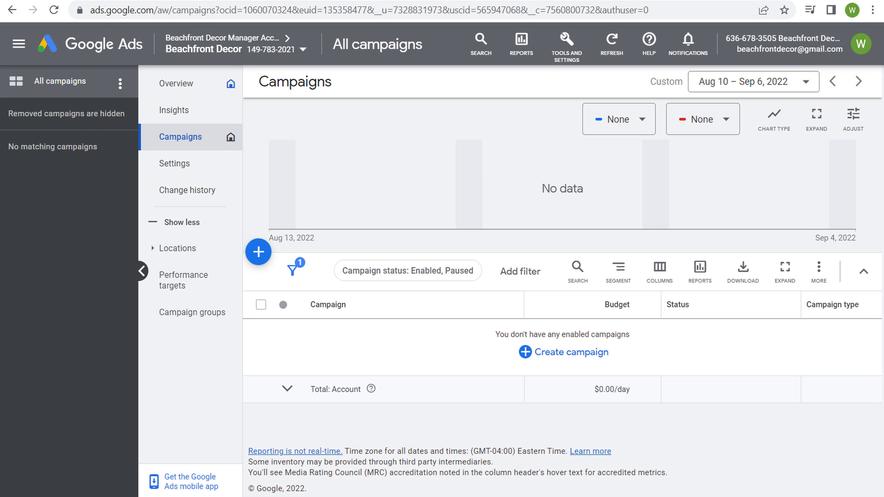
Review the channel's uploaded videos in YouTube Studio and look at versions 1, 2 and 3 of the Halloween sale video on YouTube
{"action": "left_click", "coordinate": [664, 1]}
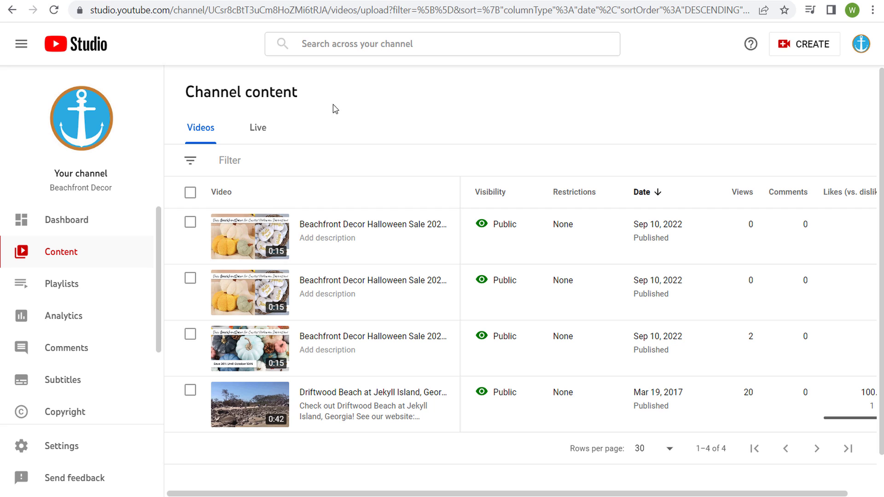
{"action": "mouse_move", "coordinate": [345, 352]}
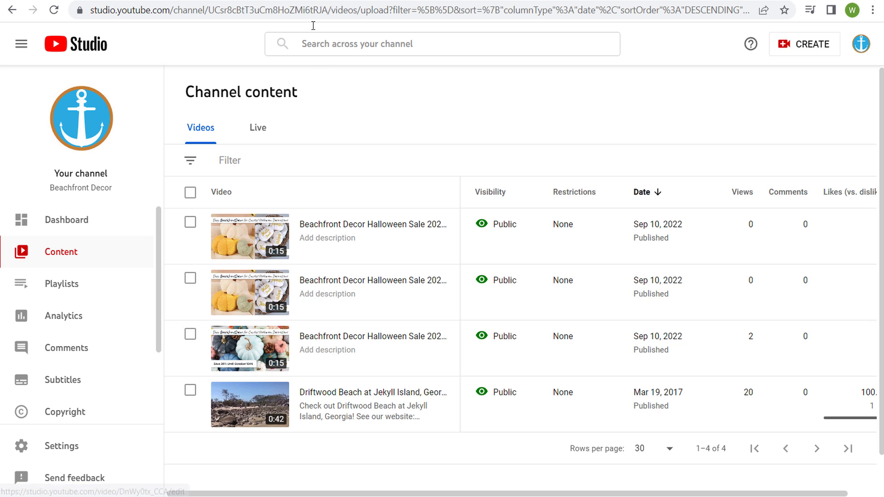
{"action": "key", "text": "ctrl+Tab"}
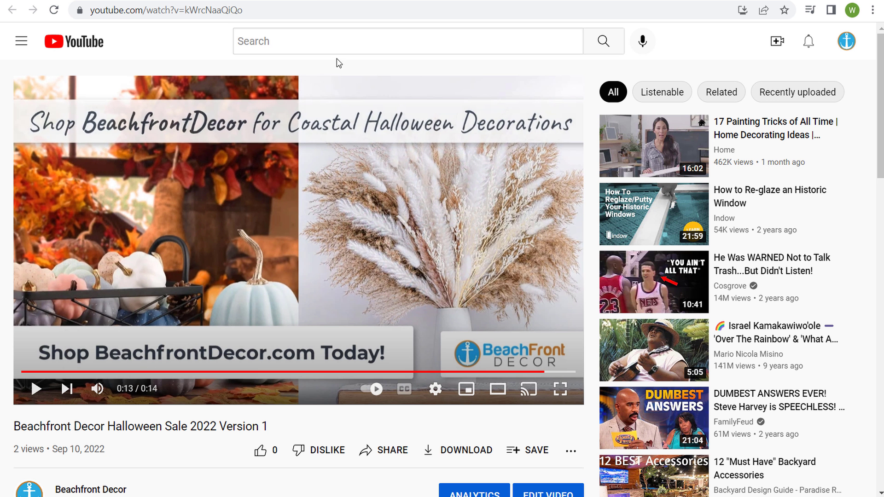
{"action": "key", "text": "ctrl+Tab"}
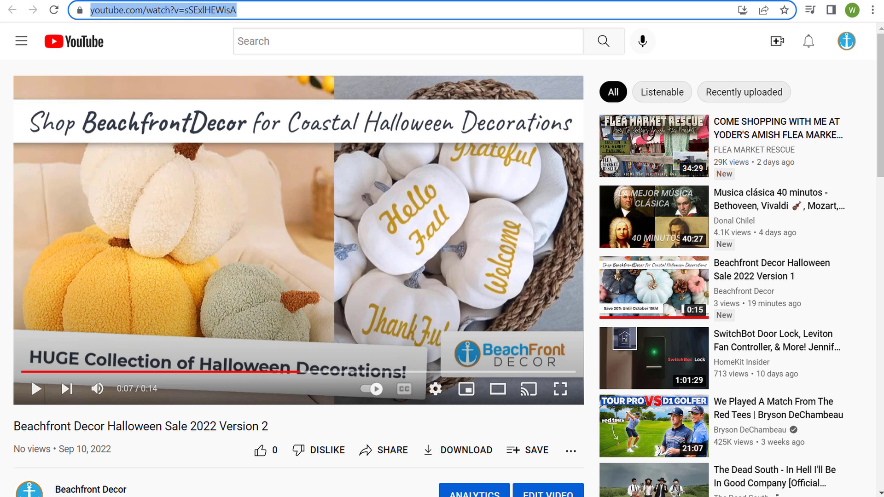
{"action": "type", "text": "youtube.com/watch?v=DnWy0tx_CCA"}
{"action": "key", "text": "Return"}
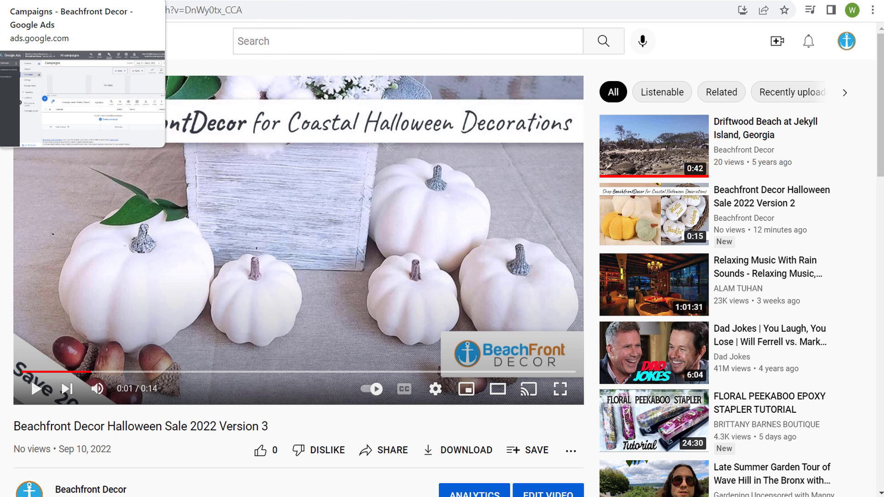
Switch back to Google Ads and check the YouTube channel link and the option to link another channel, returning to the campaigns overview
{"action": "left_click", "coordinate": [117, 2]}
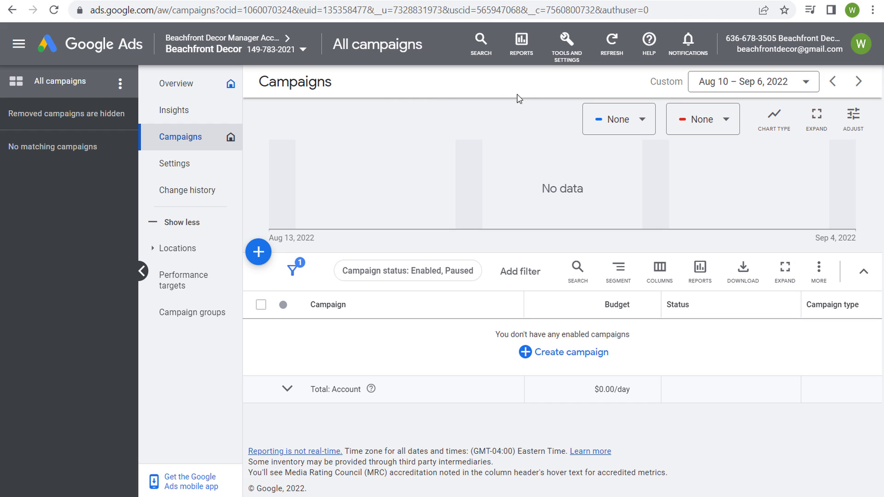
{"action": "left_click", "coordinate": [571, 48]}
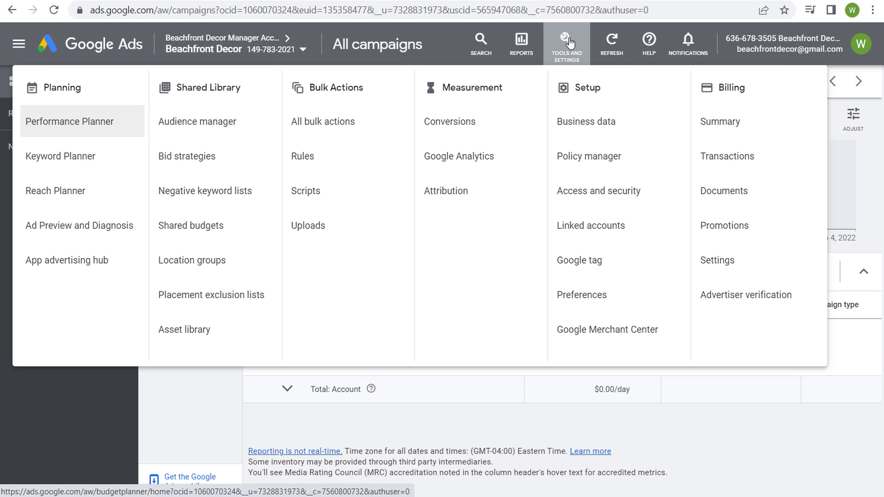
{"action": "left_click", "coordinate": [607, 244]}
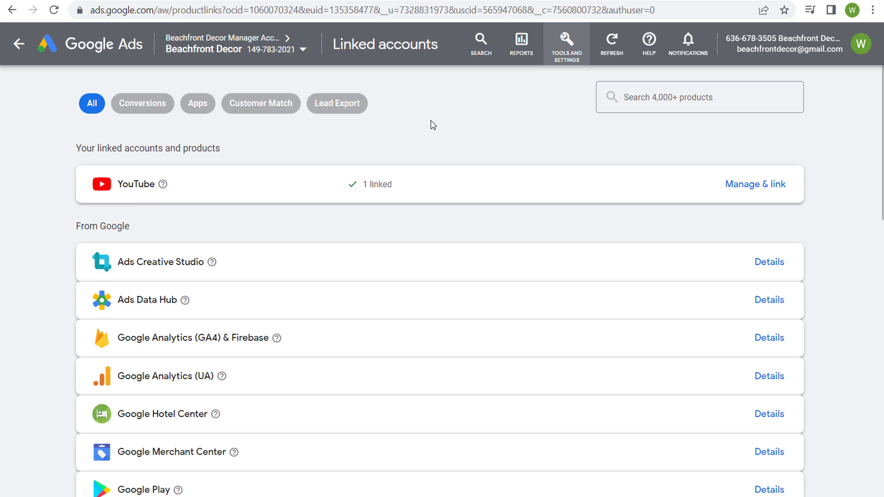
{"action": "left_click", "coordinate": [748, 187]}
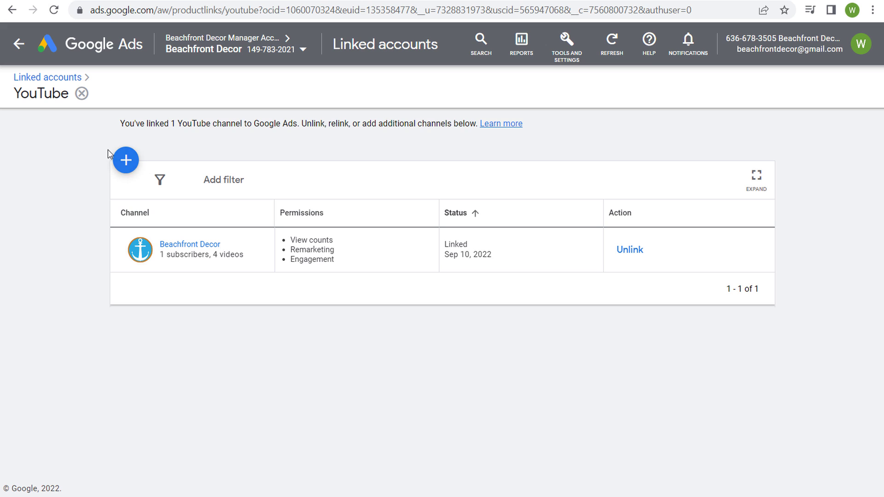
{"action": "left_click", "coordinate": [126, 164]}
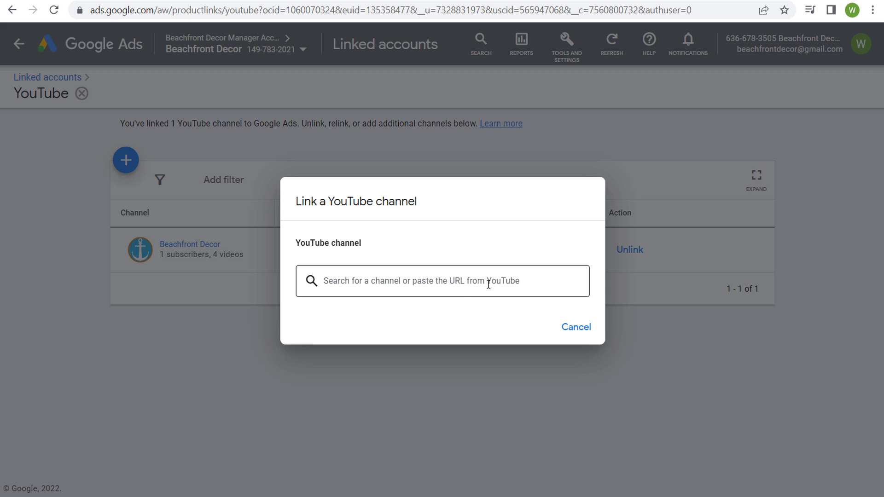
{"action": "left_click", "coordinate": [578, 329]}
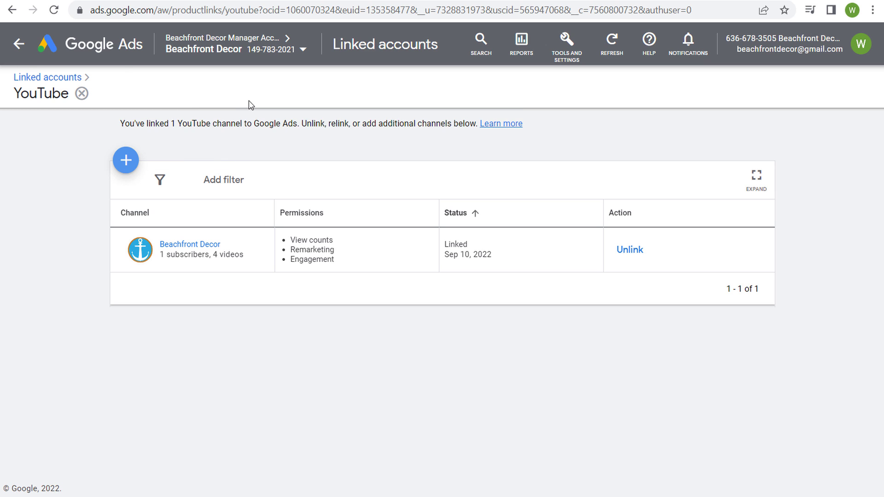
{"action": "left_click", "coordinate": [21, 51]}
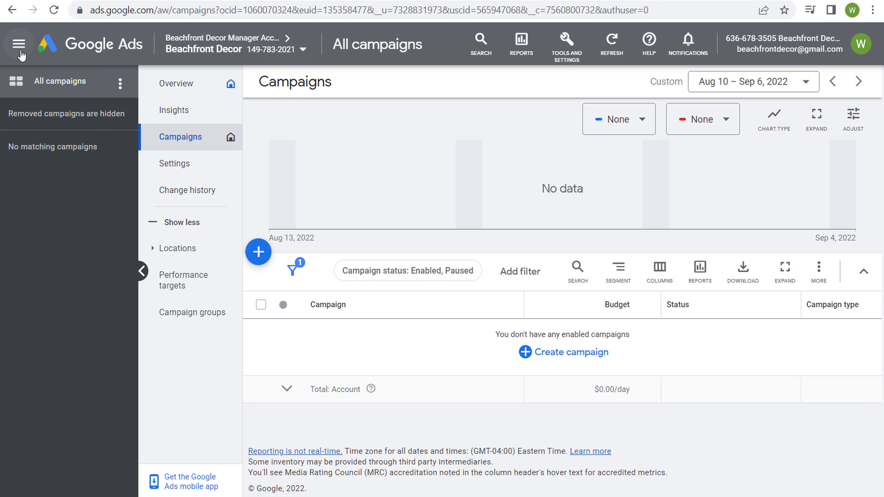
{"action": "left_click", "coordinate": [284, 161]}
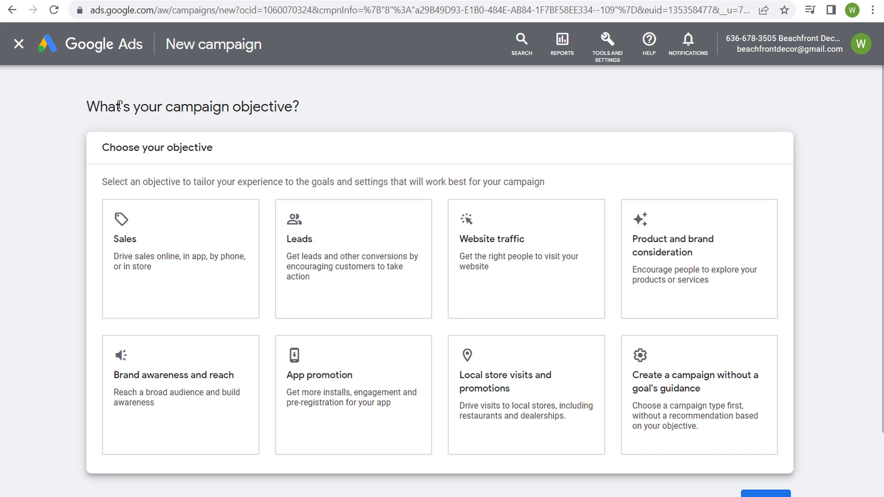
{"action": "left_click_drag", "start_coordinate": [108, 104], "coordinate": [231, 106]}
{"action": "left_click", "coordinate": [368, 107]}
{"action": "scroll", "coordinate": [62, 256], "scroll_direction": "down", "scroll_amount": 2}
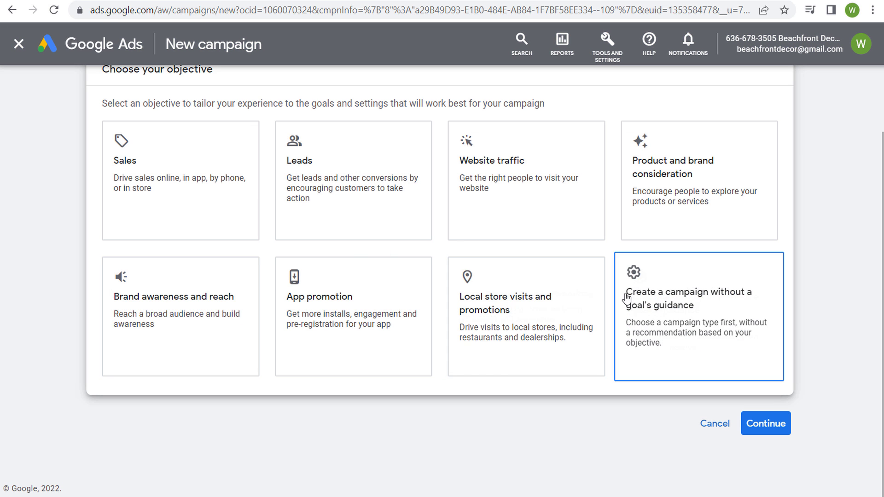
{"action": "left_click", "coordinate": [700, 318]}
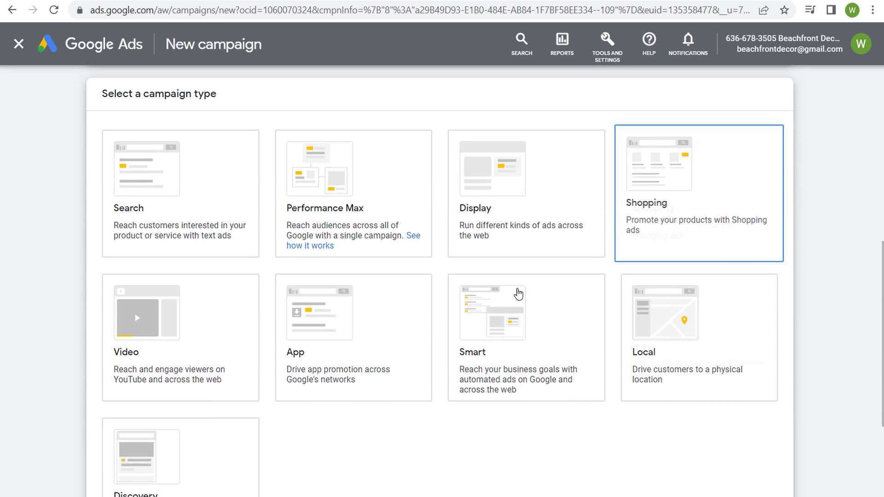
{"action": "left_click", "coordinate": [203, 336]}
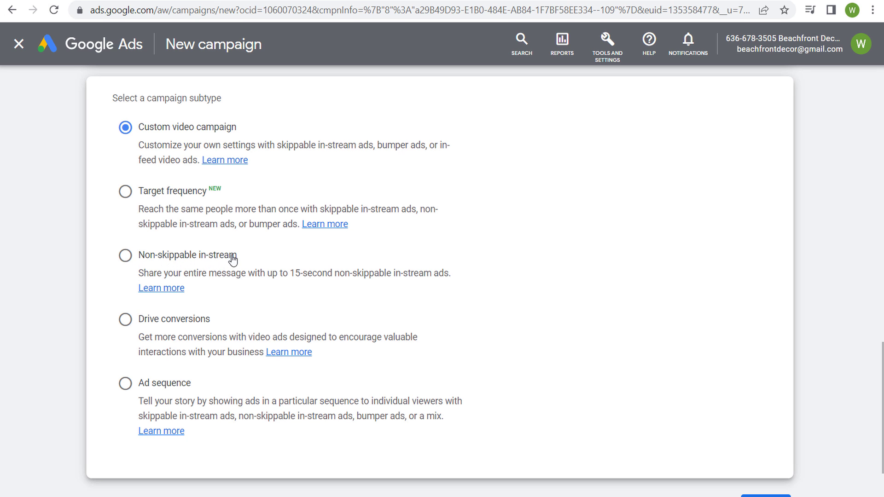
{"action": "scroll", "coordinate": [278, 256], "scroll_direction": "down", "scroll_amount": 2}
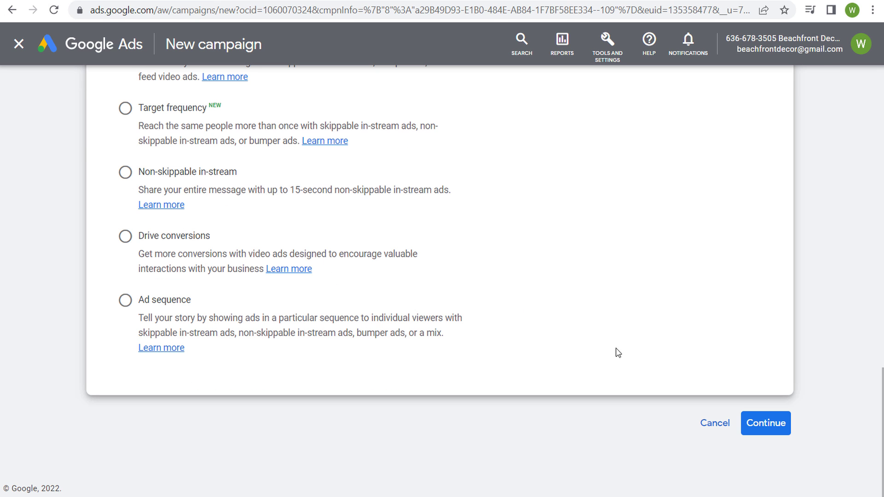
{"action": "left_click", "coordinate": [716, 426]}
Start a new campaign with the Brand awareness and reach objective and the Video campaign type
{"action": "left_click", "coordinate": [318, 169]}
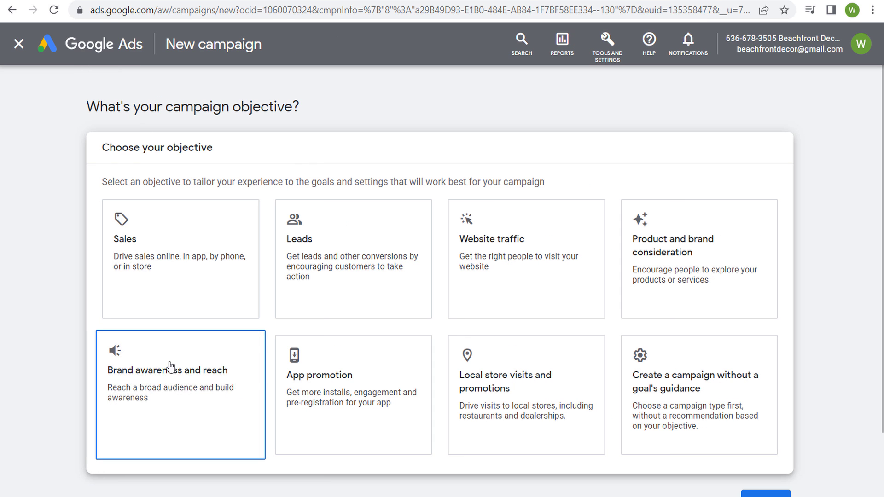
{"action": "left_click", "coordinate": [167, 389]}
{"action": "left_click", "coordinate": [397, 356]}
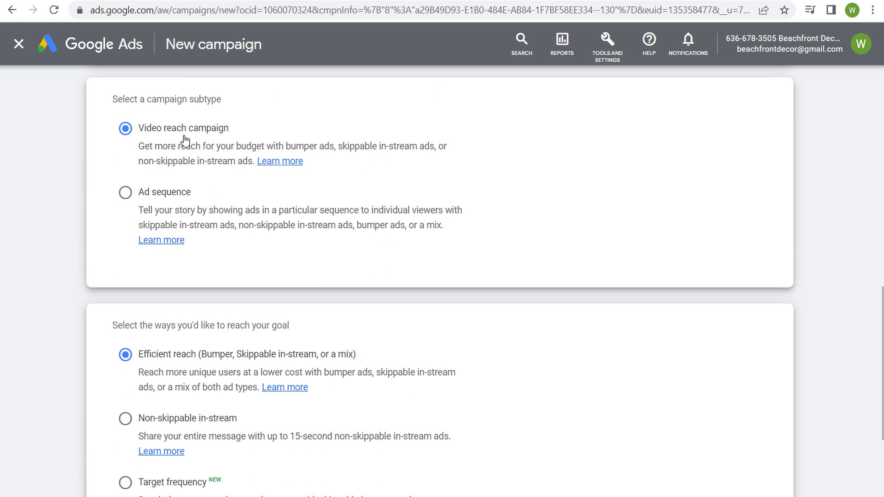
Choose Non-skippable in-stream as the way to reach the goal and continue to the campaign settings
{"action": "left_click", "coordinate": [163, 420]}
{"action": "scroll", "coordinate": [412, 338], "scroll_direction": "up", "scroll_amount": 10}
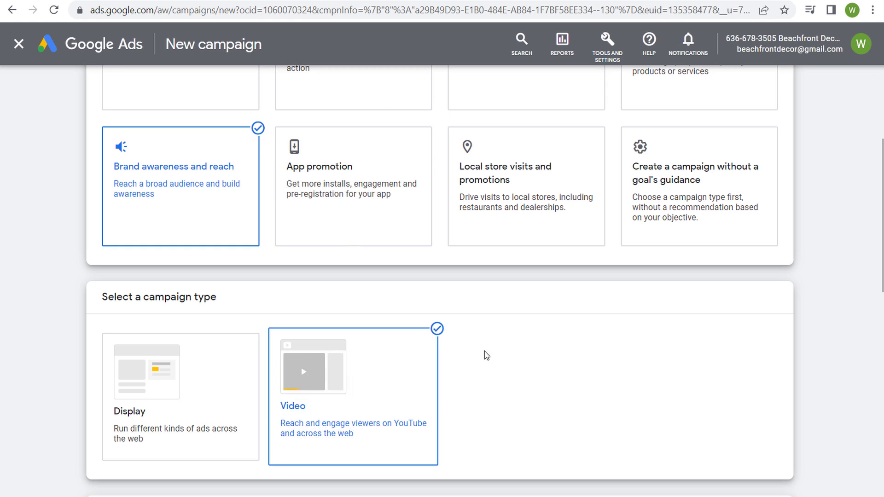
{"action": "scroll", "coordinate": [461, 322], "scroll_direction": "down", "scroll_amount": 5}
{"action": "scroll", "coordinate": [65, 285], "scroll_direction": "down", "scroll_amount": 6}
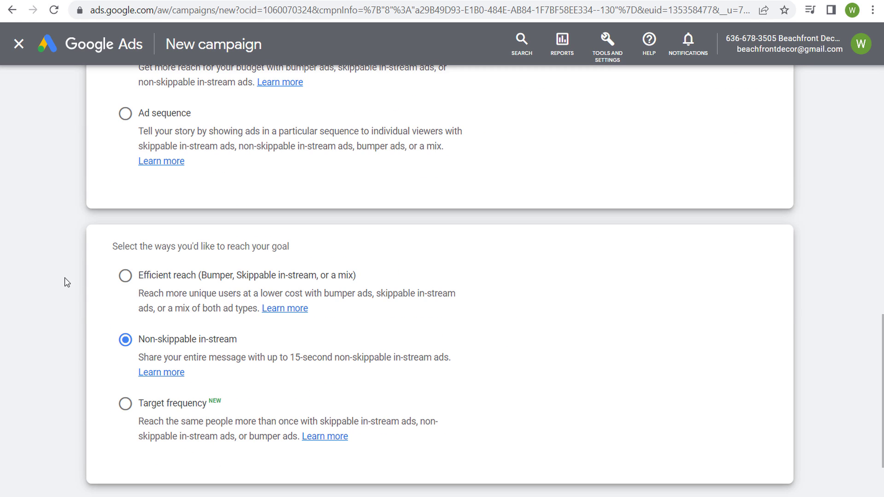
{"action": "scroll", "coordinate": [171, 341], "scroll_direction": "down", "scroll_amount": 1}
{"action": "left_click", "coordinate": [767, 423]}
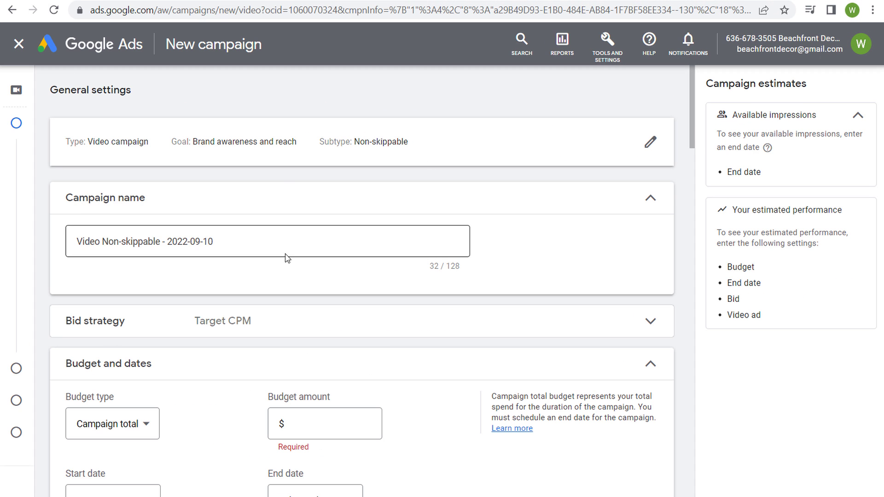
Name the campaign "Non Skippable Beachfront Decor Halloween Sale" and expand the bid strategy settings
{"action": "left_click", "coordinate": [280, 242]}
{"action": "left_click_drag", "start_coordinate": [280, 242], "coordinate": [26, 224]}
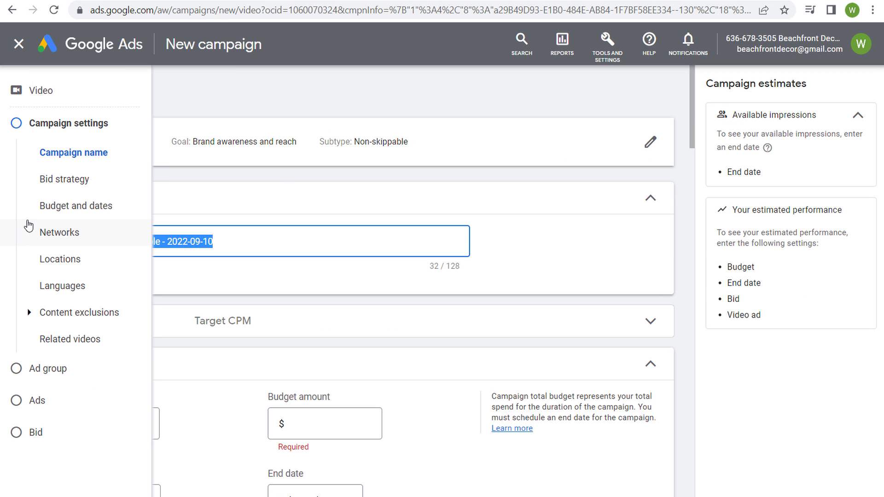
{"action": "type", "text": "B"}
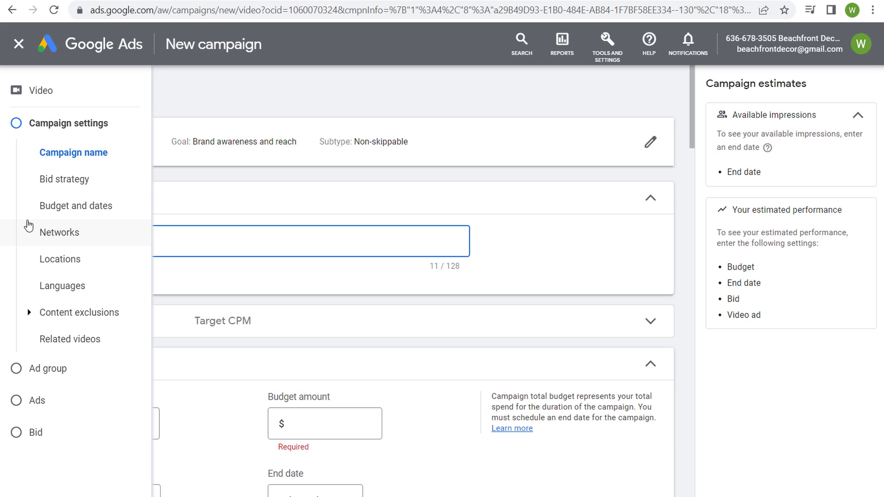
{"action": "type", "text": "hfront Decor Halloween Sale"}
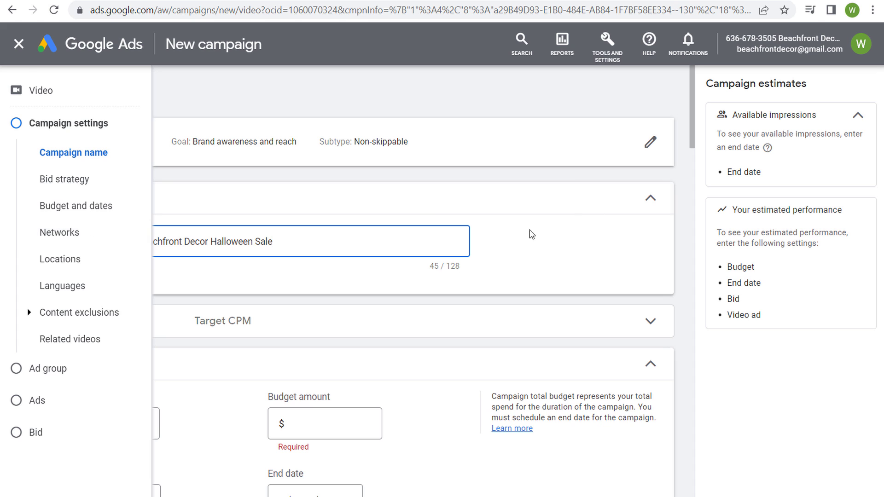
{"action": "scroll", "coordinate": [543, 244], "scroll_direction": "down", "scroll_amount": 2}
{"action": "left_click", "coordinate": [555, 251]}
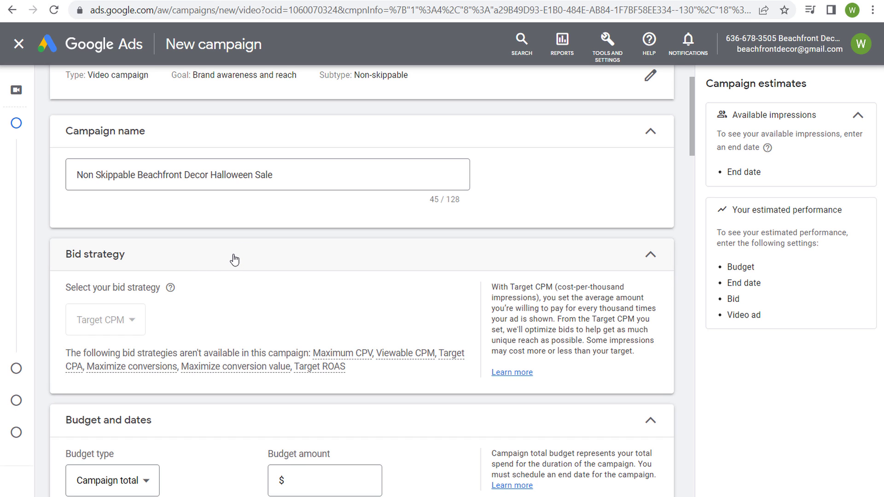
Keep the budget type as Campaign total and set the campaign's end date to Oct 10, 2022
{"action": "scroll", "coordinate": [222, 294], "scroll_direction": "down", "scroll_amount": 1}
{"action": "scroll", "coordinate": [222, 294], "scroll_direction": "down", "scroll_amount": 4}
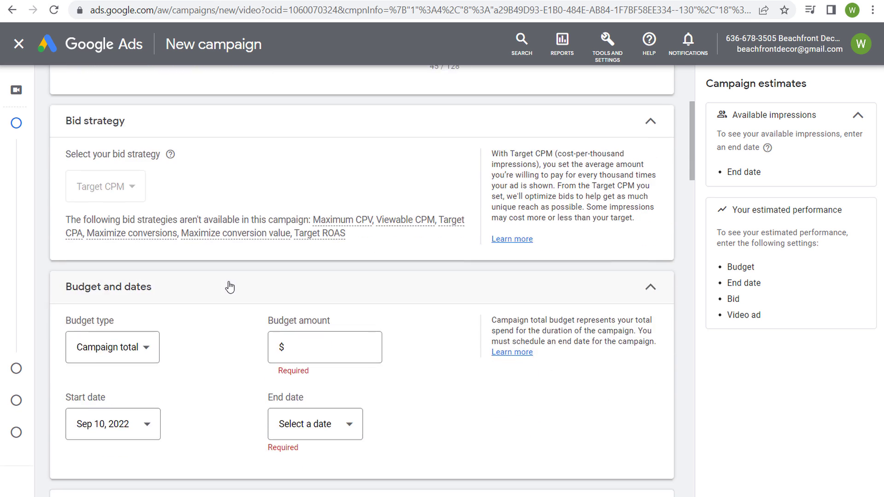
{"action": "left_click", "coordinate": [133, 214]}
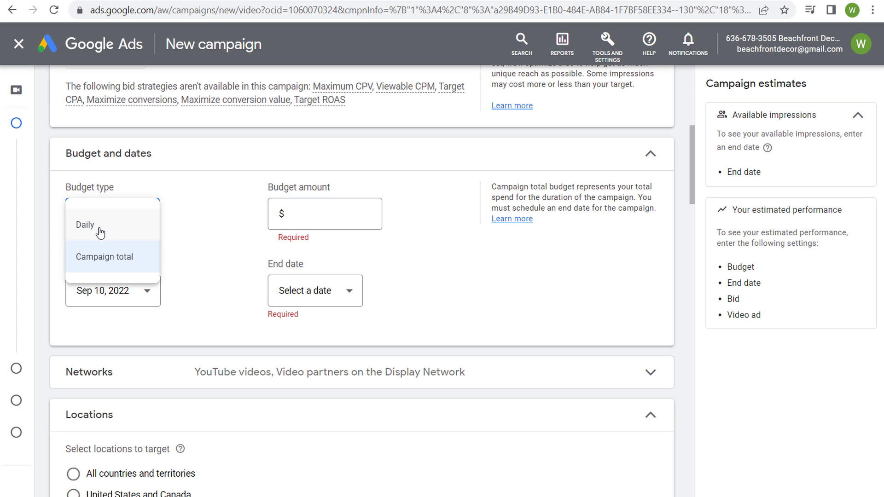
{"action": "left_click", "coordinate": [94, 261]}
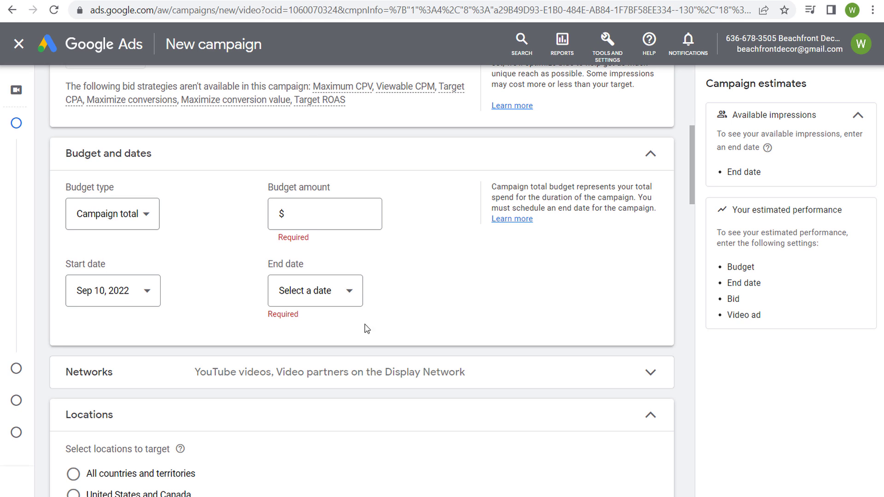
{"action": "left_click", "coordinate": [357, 300]}
{"action": "scroll", "coordinate": [379, 253], "scroll_direction": "down", "scroll_amount": 1}
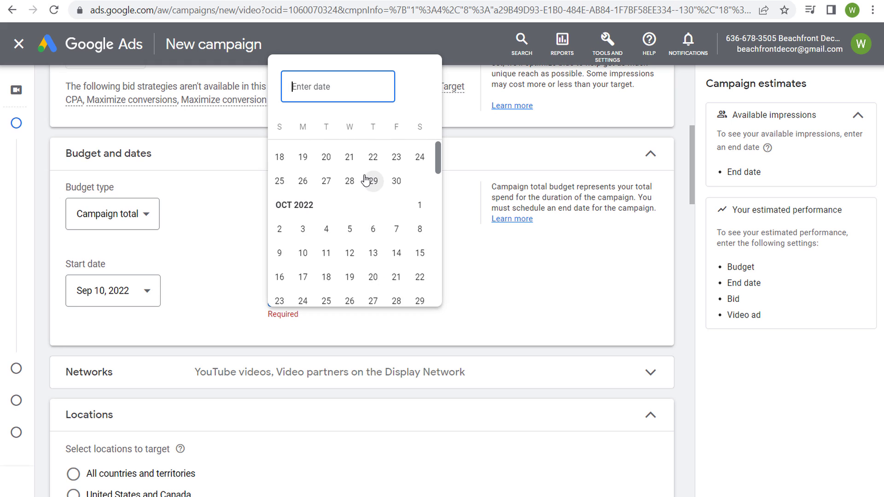
{"action": "left_click", "coordinate": [303, 254]}
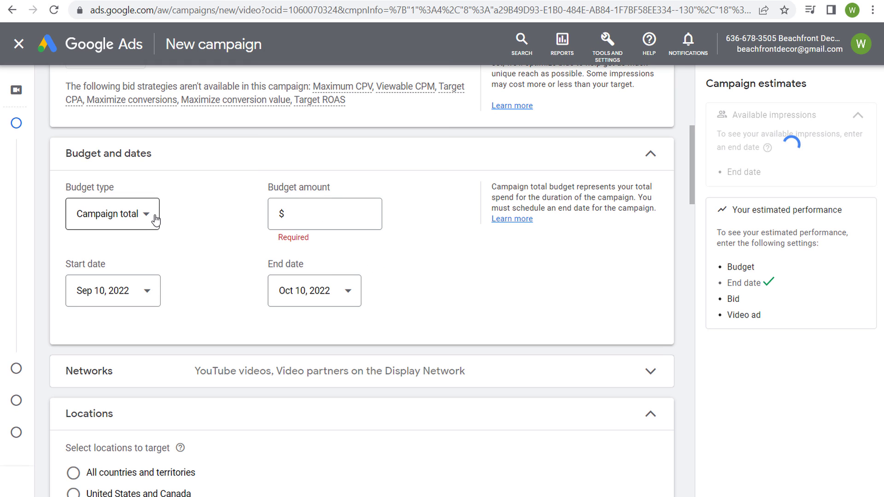
Set the campaign's budget amount to $1,000.00
{"action": "left_click", "coordinate": [352, 223]}
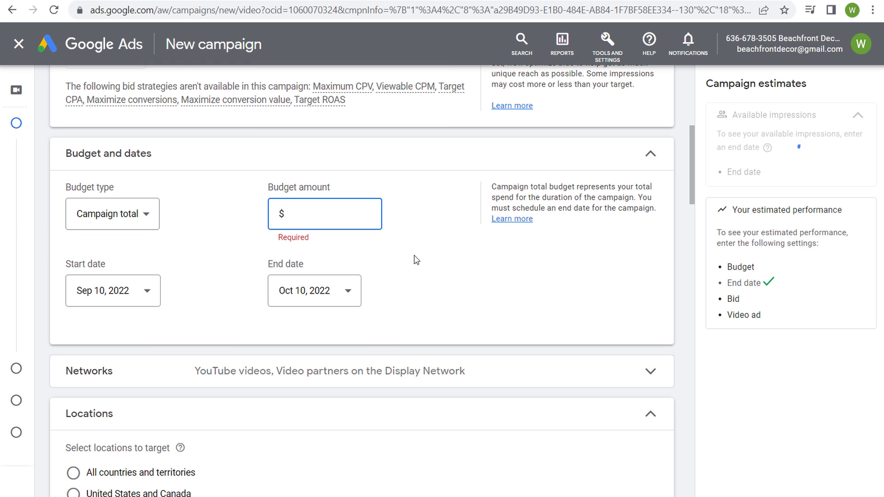
{"action": "type", "text": "1,000"}
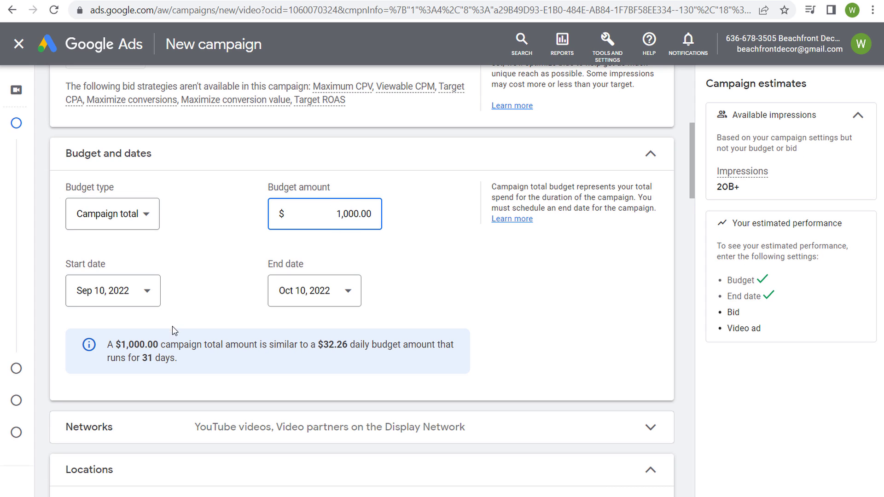
{"action": "left_click_drag", "start_coordinate": [186, 344], "coordinate": [263, 344]}
{"action": "left_click", "coordinate": [300, 345]}
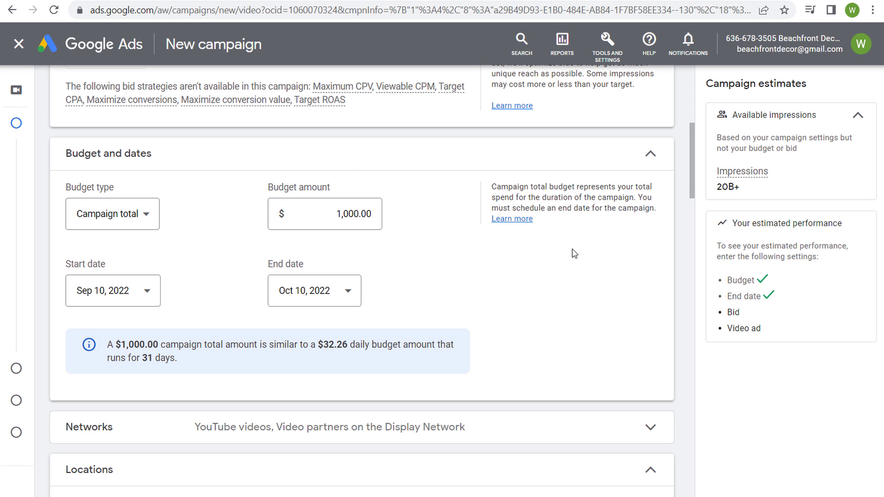
{"action": "scroll", "coordinate": [555, 272], "scroll_direction": "down", "scroll_amount": 1}
{"action": "scroll", "coordinate": [557, 249], "scroll_direction": "down", "scroll_amount": 2}
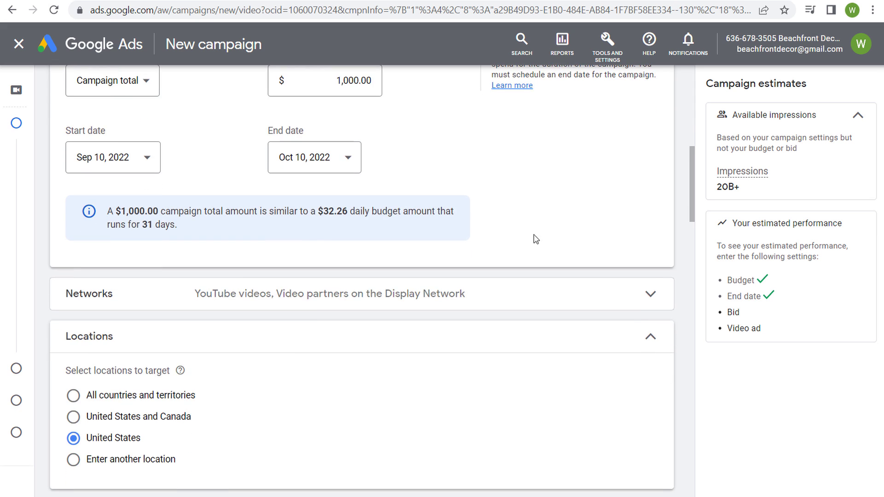
Review the campaign's Networks settings, including the Video partners on the Display Network option, and collapse the section
{"action": "left_click", "coordinate": [533, 235]}
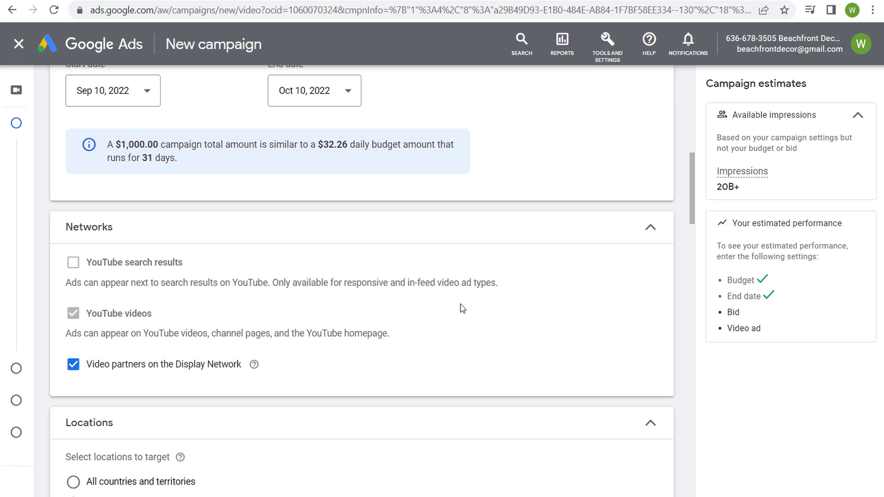
{"action": "scroll", "coordinate": [454, 307], "scroll_direction": "down", "scroll_amount": 1}
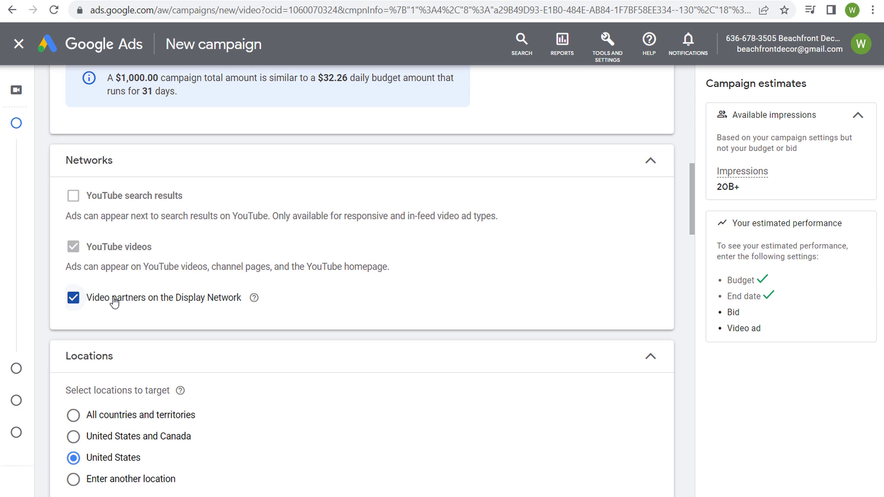
{"action": "left_click", "coordinate": [651, 162]}
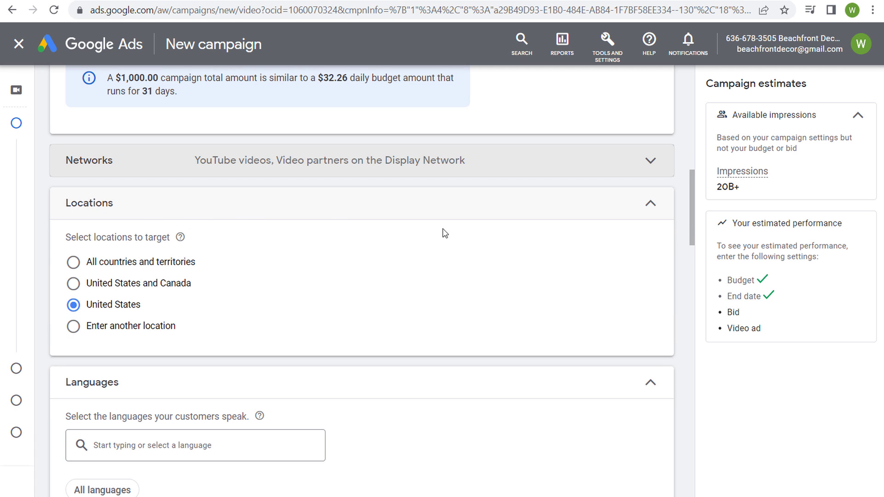
Set the campaign's customer language to English, keeping United States as the targeted location
{"action": "scroll", "coordinate": [326, 261], "scroll_direction": "down", "scroll_amount": 1}
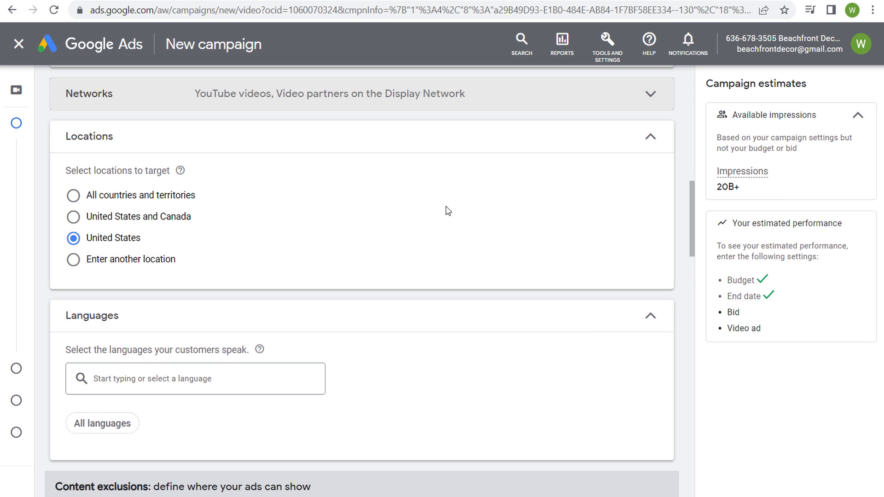
{"action": "scroll", "coordinate": [437, 203], "scroll_direction": "down", "scroll_amount": 2}
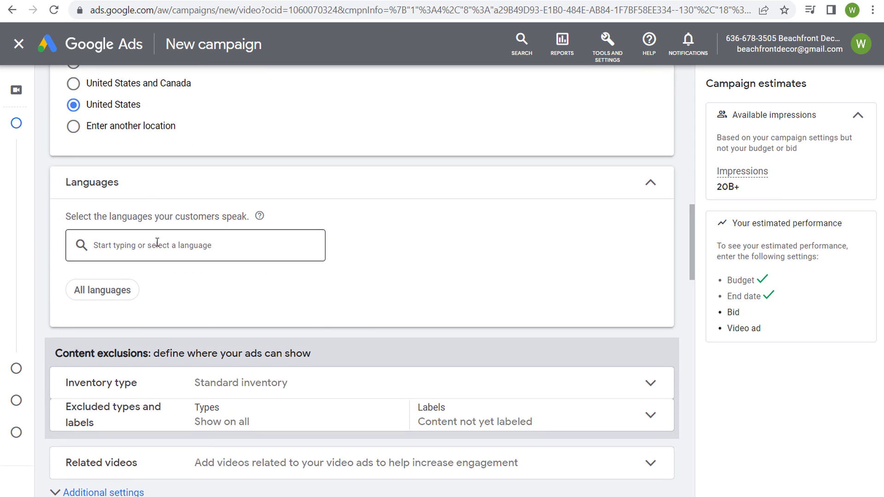
{"action": "left_click", "coordinate": [157, 243]}
{"action": "type", "text": "english"}
{"action": "left_click", "coordinate": [96, 283]}
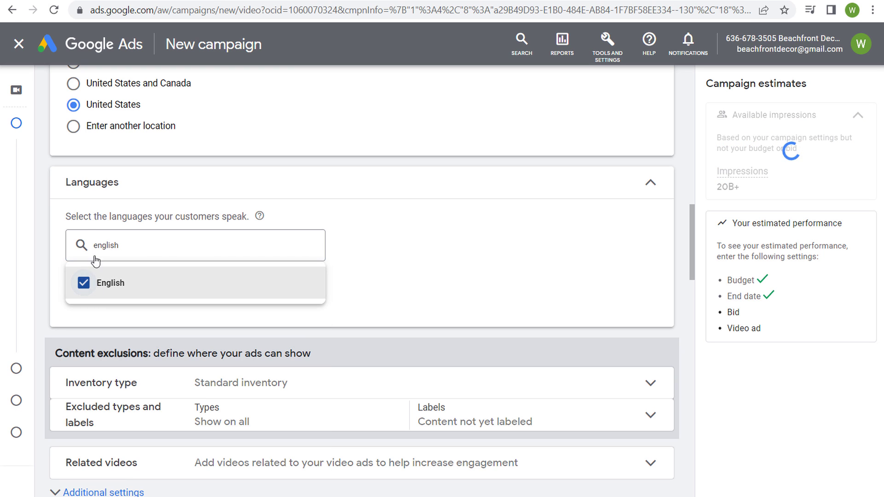
{"action": "left_click_drag", "start_coordinate": [76, 217], "coordinate": [189, 224]}
{"action": "left_click", "coordinate": [586, 259]}
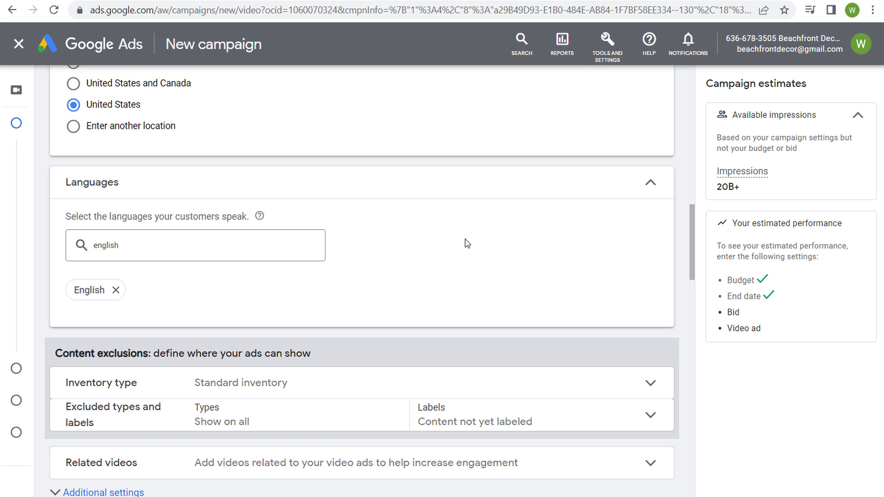
Try Limited inventory as the inventory type, return to Standard inventory, and collapse the section
{"action": "scroll", "coordinate": [462, 233], "scroll_direction": "down", "scroll_amount": 3}
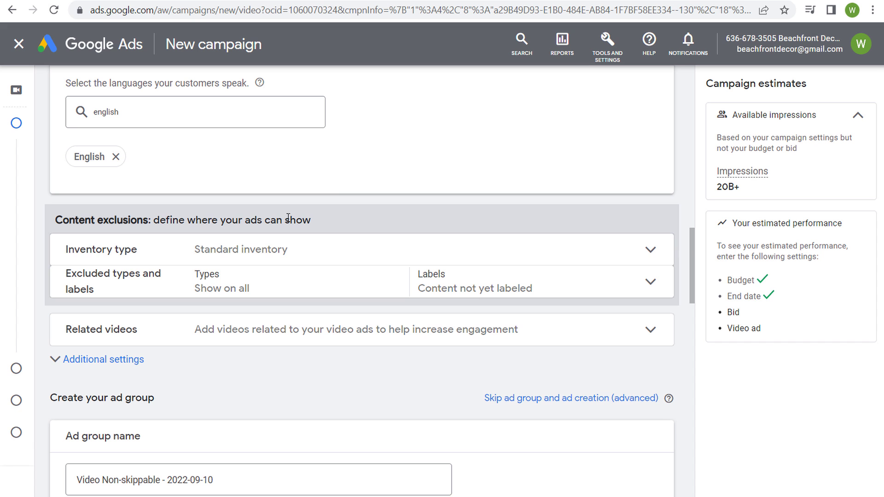
{"action": "left_click", "coordinate": [349, 252]}
{"action": "scroll", "coordinate": [371, 233], "scroll_direction": "down", "scroll_amount": 3}
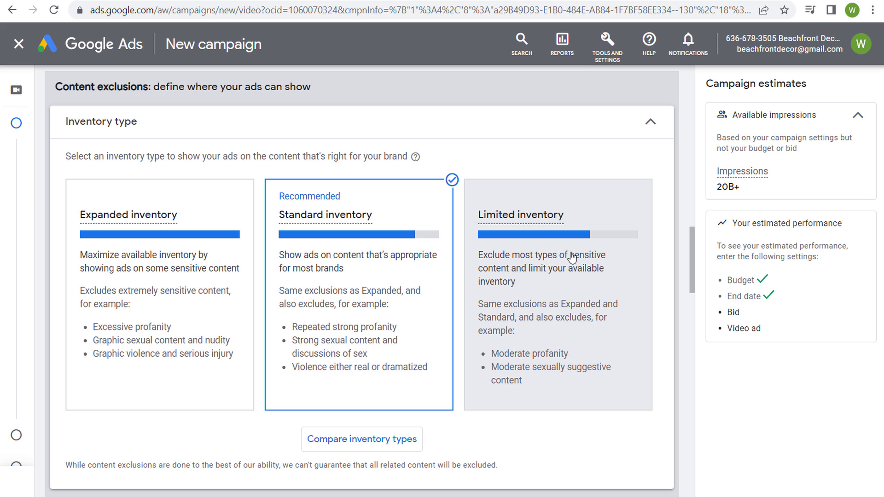
{"action": "left_click", "coordinate": [557, 261]}
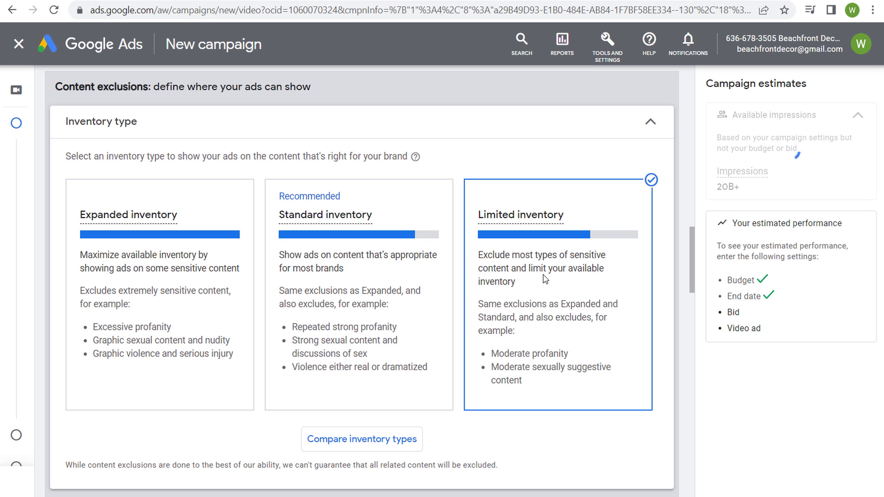
{"action": "left_click", "coordinate": [328, 280]}
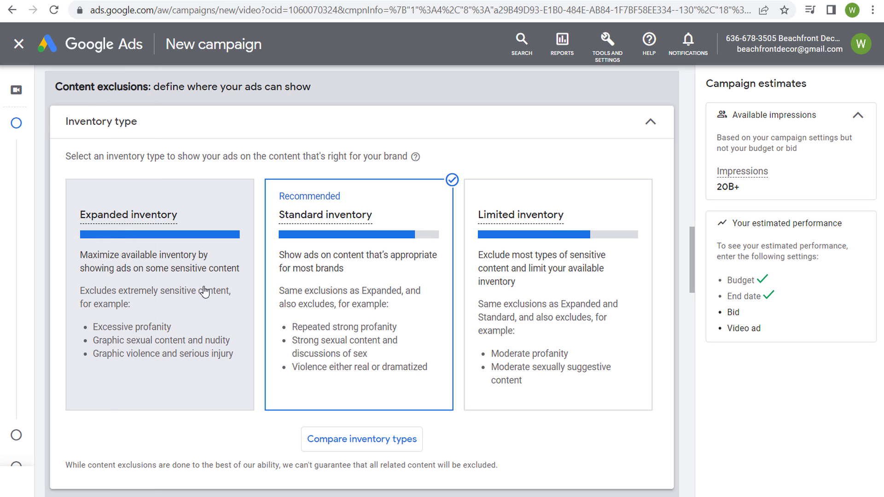
{"action": "mouse_move", "coordinate": [368, 219]}
{"action": "left_click", "coordinate": [639, 121]}
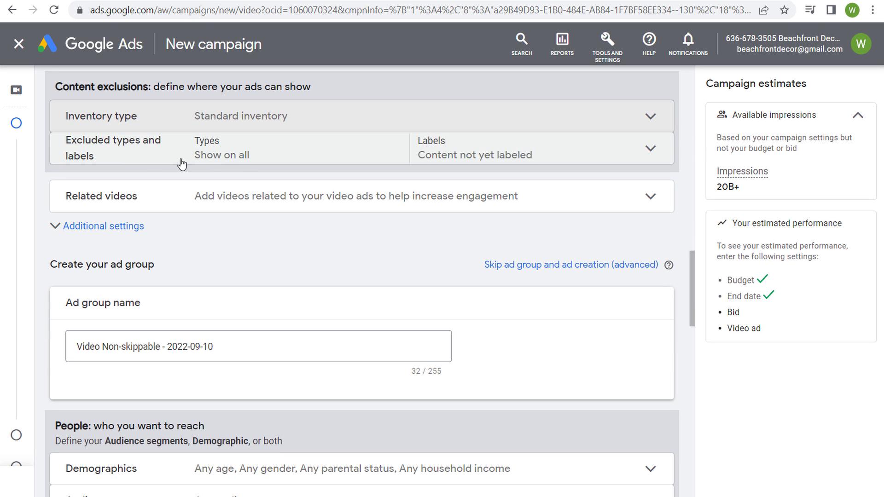
Exclude Embedded YouTube videos and Live streaming videos from the content types where the ads can show
{"action": "left_click", "coordinate": [312, 158]}
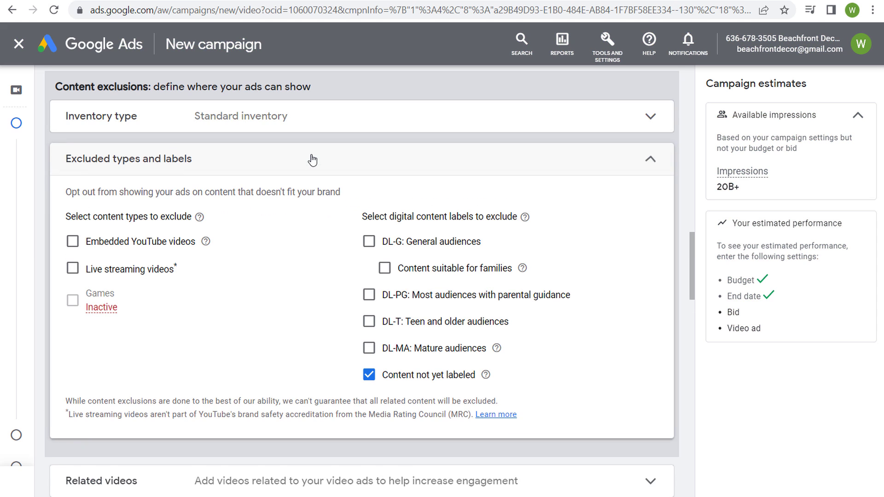
{"action": "left_click", "coordinate": [72, 242]}
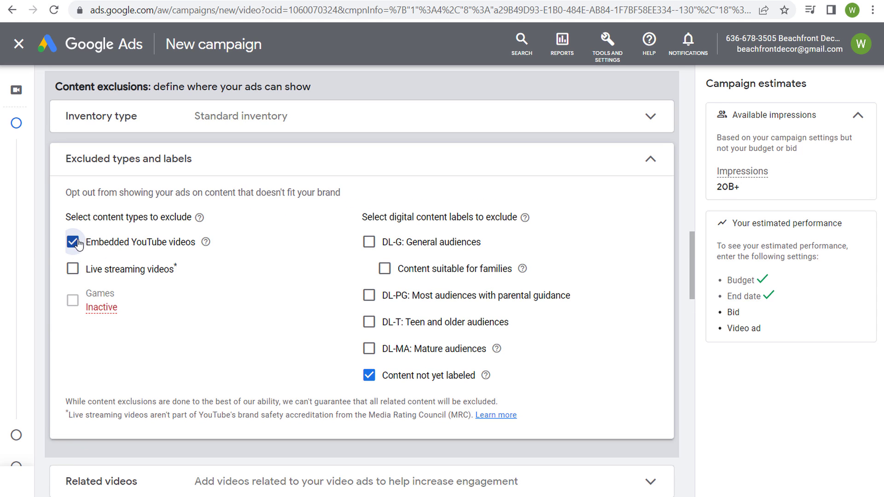
{"action": "left_click", "coordinate": [72, 271]}
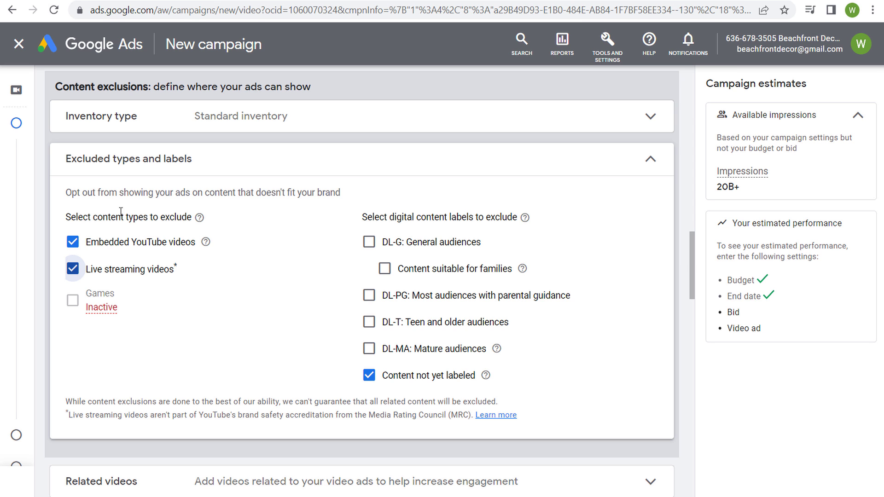
Recheck the selected networks in the campaign settings and close the Networks and Excluded types and labels sections
{"action": "scroll", "coordinate": [272, 193], "scroll_direction": "up", "scroll_amount": 6}
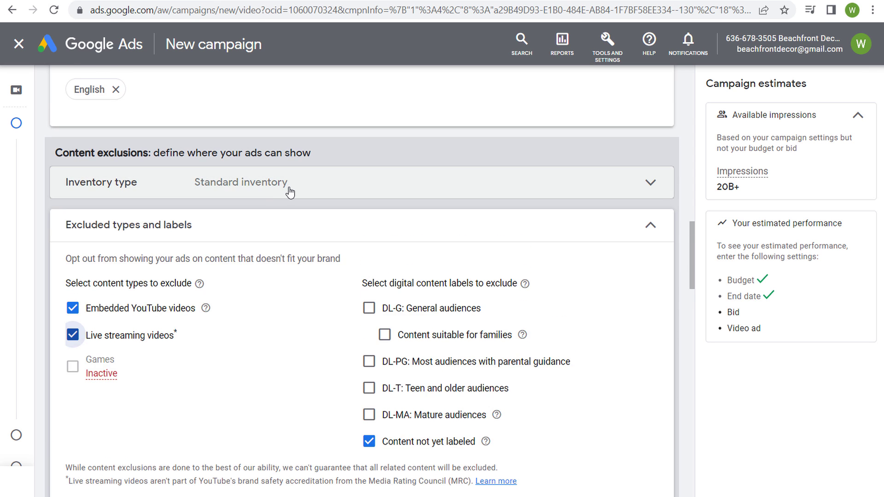
{"action": "scroll", "coordinate": [366, 229], "scroll_direction": "up", "scroll_amount": 4}
{"action": "left_click", "coordinate": [316, 174]}
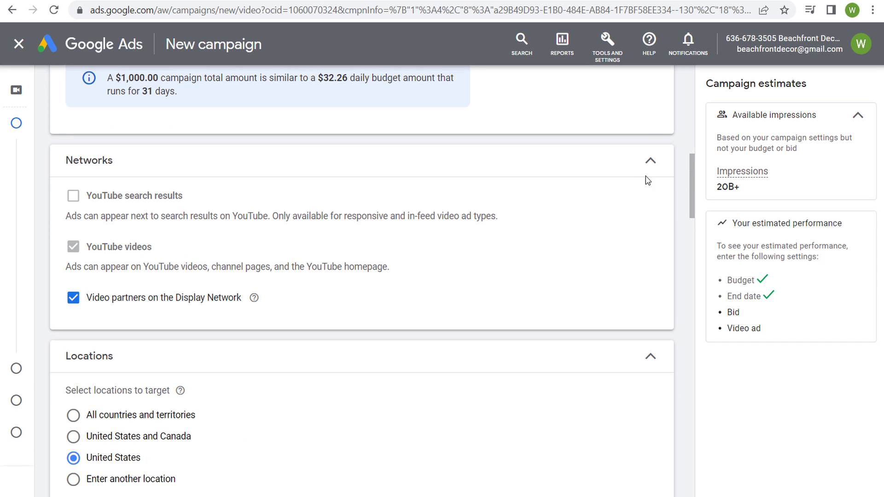
{"action": "left_click", "coordinate": [651, 161]}
{"action": "scroll", "coordinate": [304, 272], "scroll_direction": "down", "scroll_amount": 3}
{"action": "scroll", "coordinate": [310, 263], "scroll_direction": "down", "scroll_amount": 7}
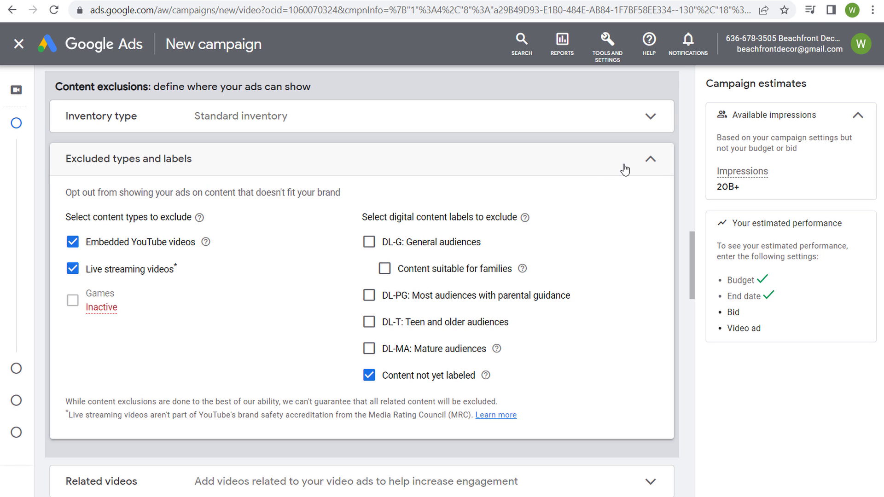
{"action": "left_click", "coordinate": [661, 163]}
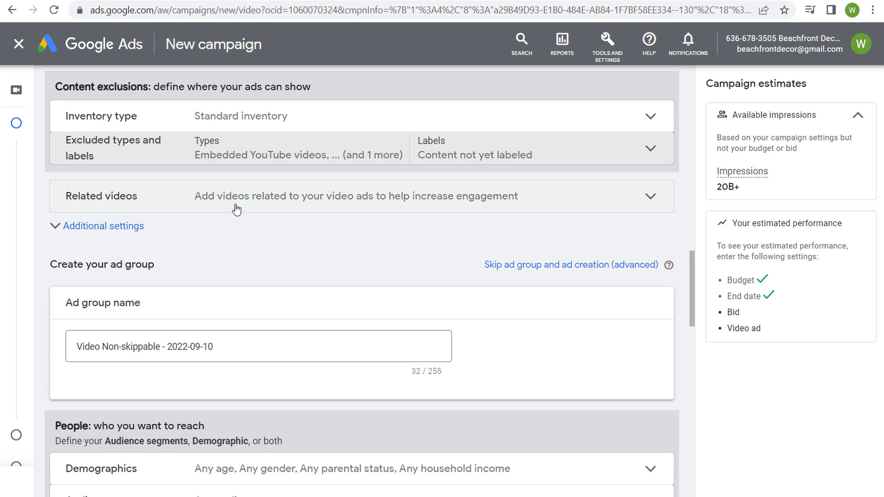
Add the YouTube video "Beachfront Decor Halloween Sale 2022 Version 2" as the first related video using its copied URL
{"action": "left_click", "coordinate": [386, 199]}
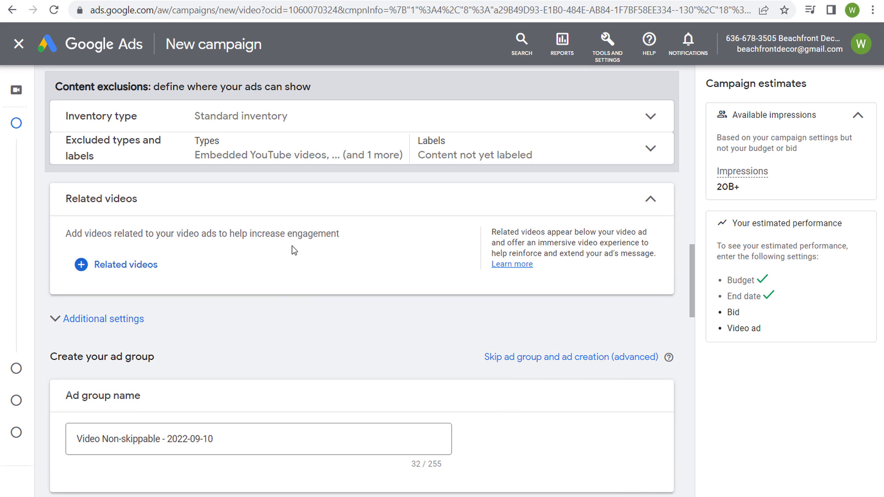
{"action": "scroll", "coordinate": [310, 238], "scroll_direction": "down", "scroll_amount": 1}
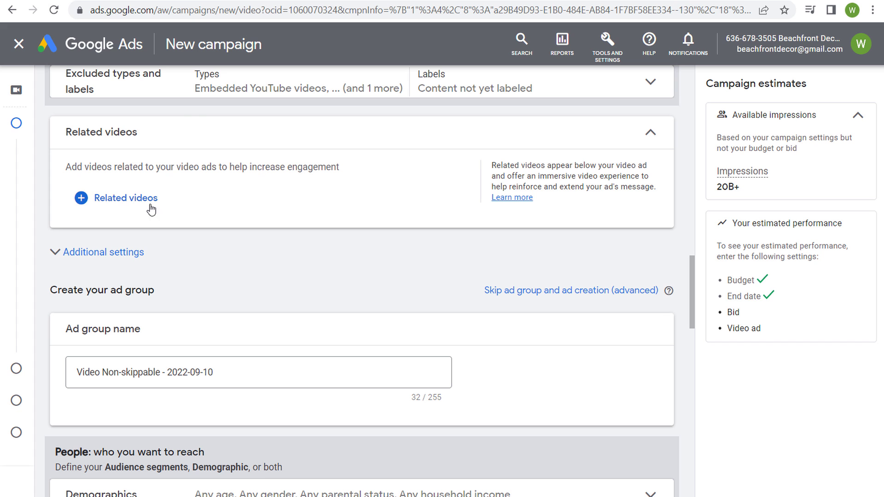
{"action": "left_click", "coordinate": [140, 202]}
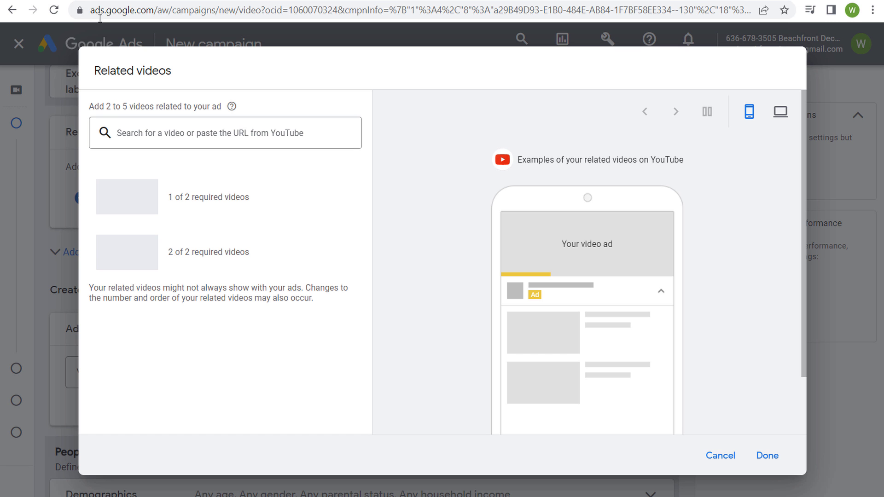
{"action": "left_click", "coordinate": [220, 146]}
{"action": "key", "text": "ctrl+v"}
{"action": "left_click", "coordinate": [219, 159]}
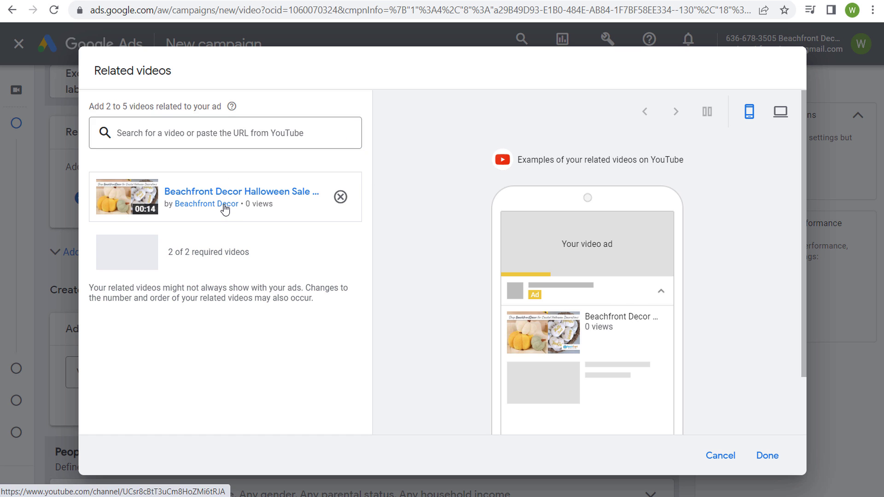
Copy the URL of "Beachfront Decor Halloween Sale 2022 Version 3" from YouTube, add it as the second related video, and save the related videos
{"action": "left_click", "coordinate": [224, 208]}
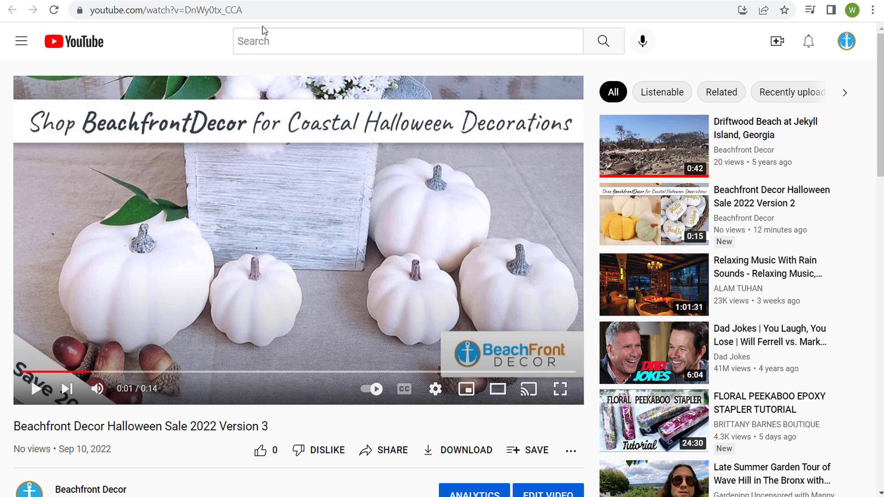
{"action": "left_click", "coordinate": [264, 11]}
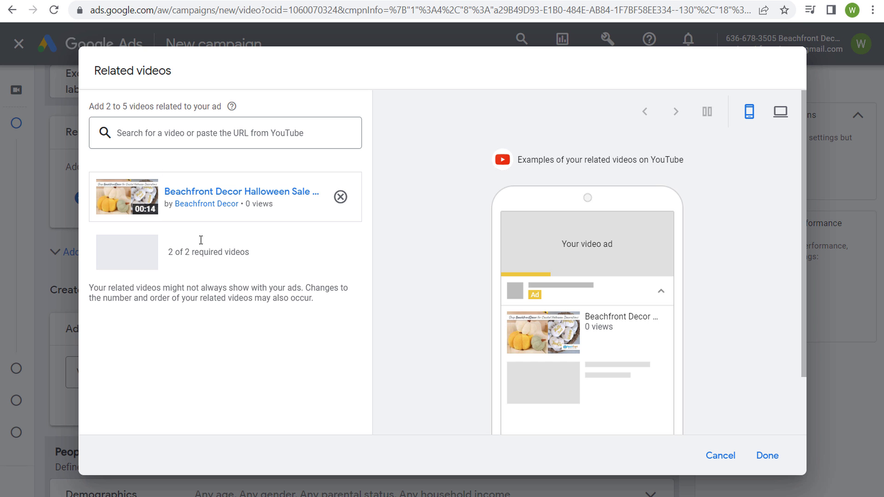
{"action": "left_click", "coordinate": [217, 134]}
{"action": "key", "text": "ctrl+v"}
{"action": "key", "text": "Return"}
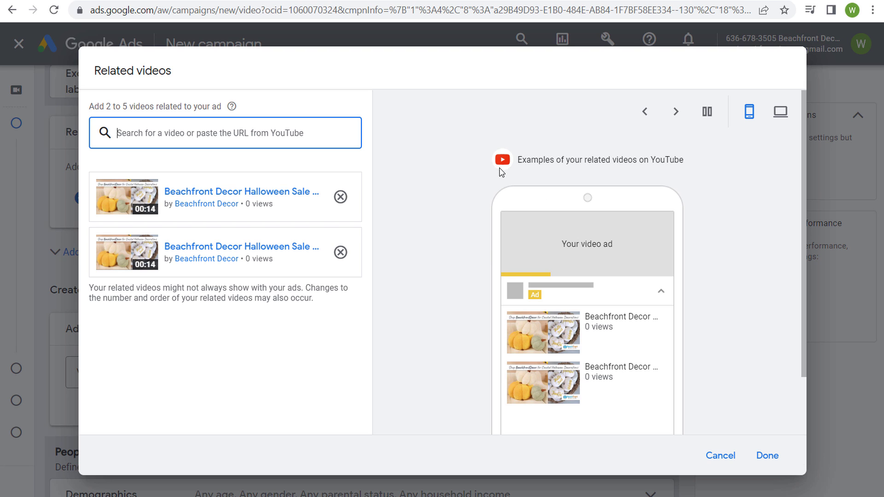
{"action": "left_click", "coordinate": [769, 456]}
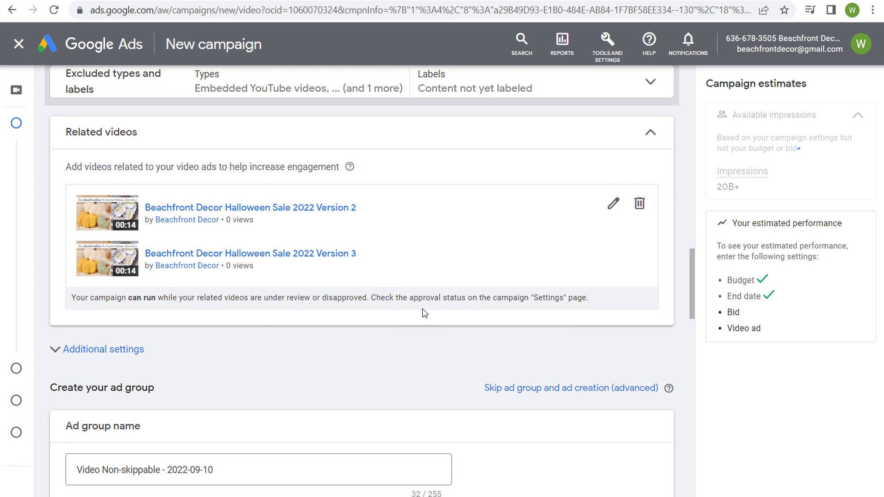
Name the ad group "In-Market Halloween Audience"
{"action": "scroll", "coordinate": [425, 314], "scroll_direction": "down", "scroll_amount": 6}
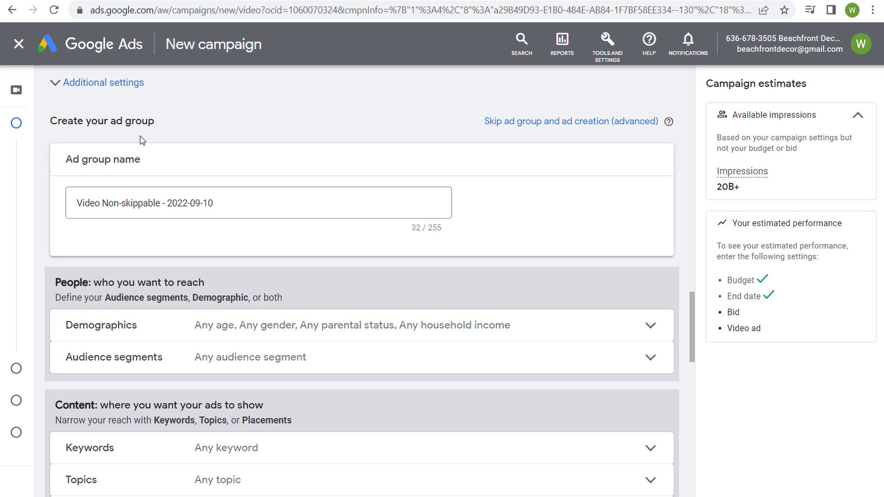
{"action": "left_click_drag", "start_coordinate": [237, 203], "coordinate": [59, 211]}
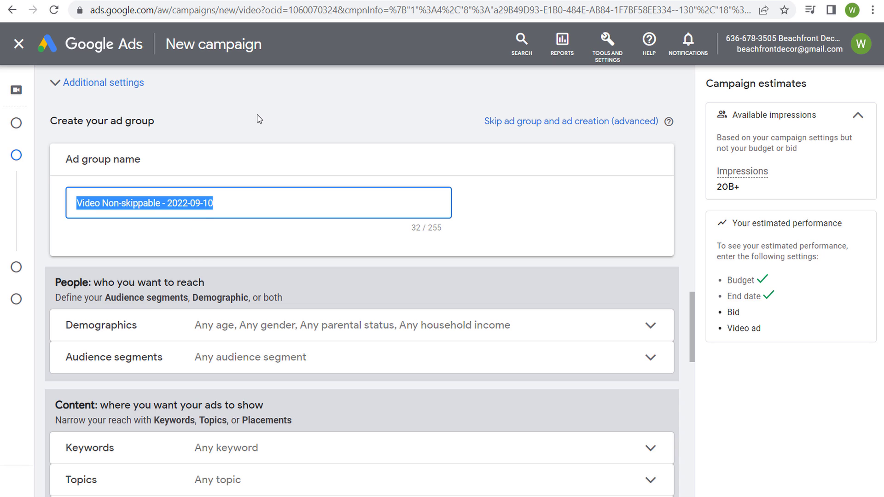
{"action": "type", "text": "In-Market H"}
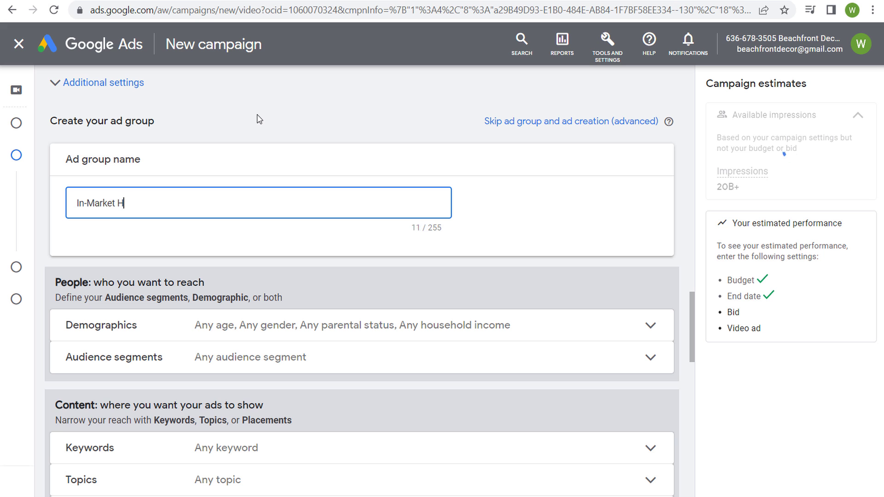
{"action": "type", "text": "alloween Audience"}
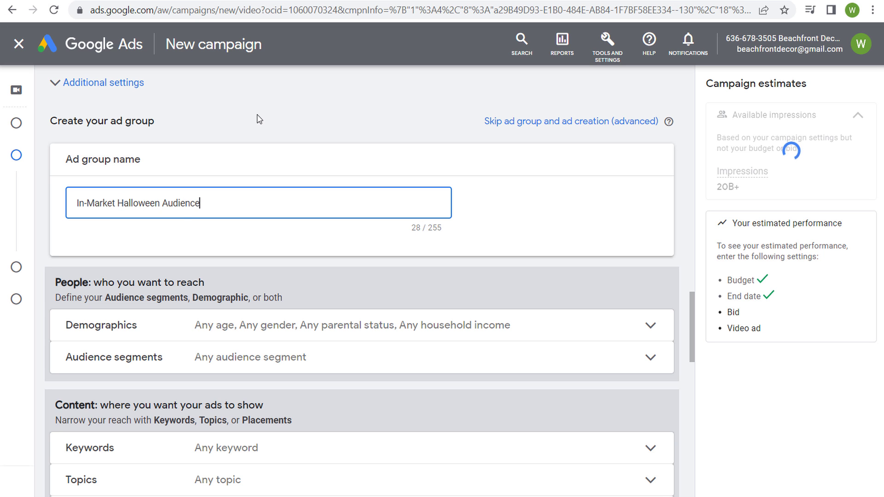
{"action": "left_click", "coordinate": [260, 119]}
Exclude the 18 - 24 and Unknown age groups from the ad group's demographic targeting
{"action": "scroll", "coordinate": [267, 113], "scroll_direction": "down", "scroll_amount": 3}
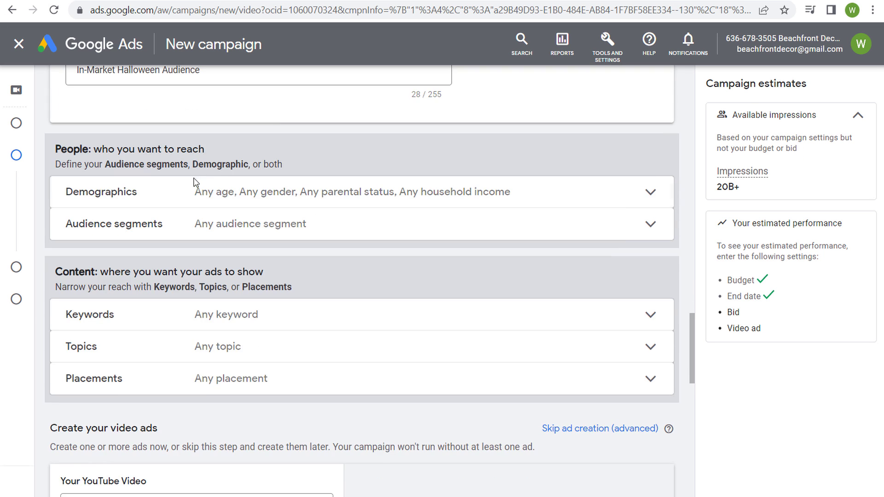
{"action": "left_click", "coordinate": [278, 192]}
{"action": "scroll", "coordinate": [253, 208], "scroll_direction": "down", "scroll_amount": 1}
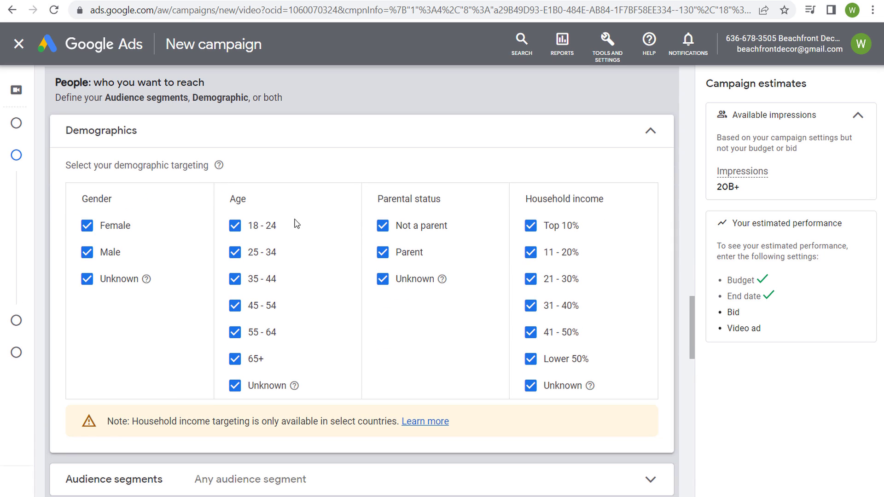
{"action": "left_click", "coordinate": [234, 225]}
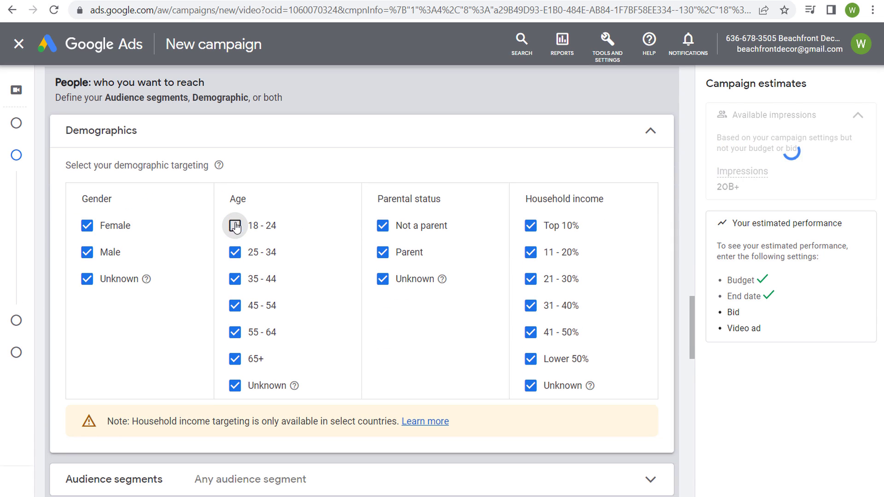
{"action": "left_click", "coordinate": [236, 386]}
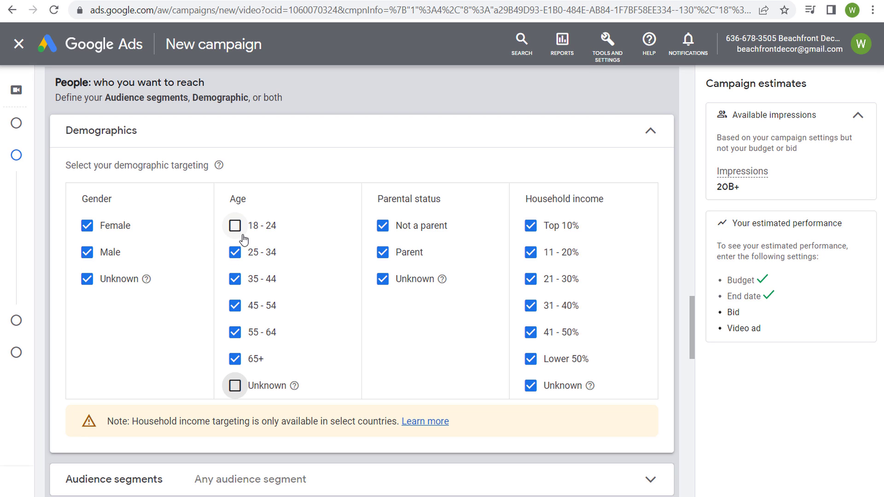
Search the audience segments for "halloween" and add halloween supplies, Halloween Decorations and Halloween DIY Ideas to the ad group's targeting
{"action": "left_click", "coordinate": [657, 134]}
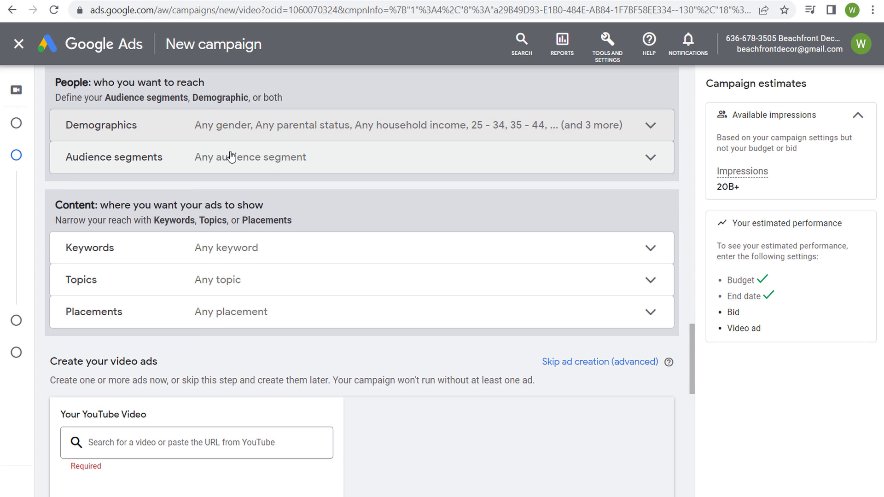
{"action": "left_click", "coordinate": [228, 161]}
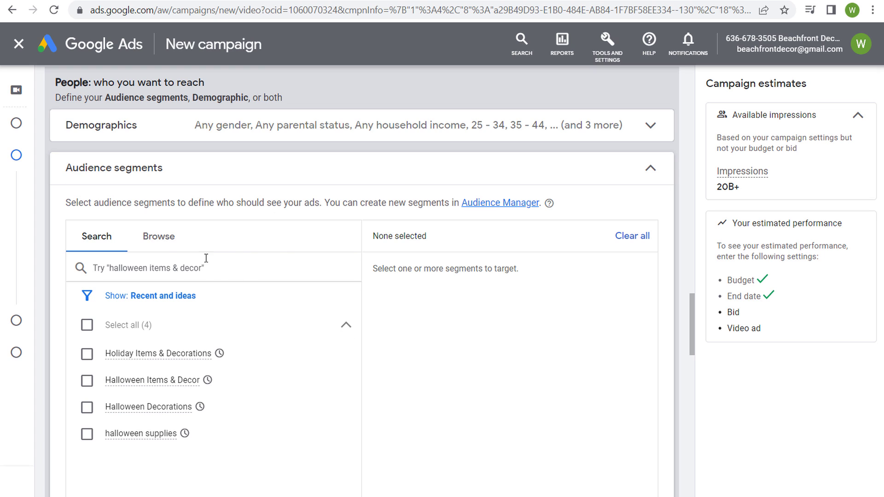
{"action": "type", "text": "h"}
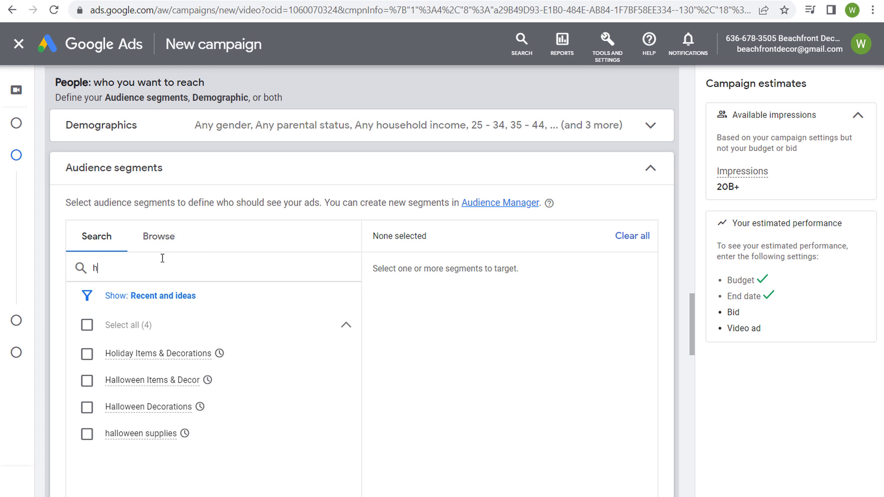
{"action": "type", "text": "alloween"}
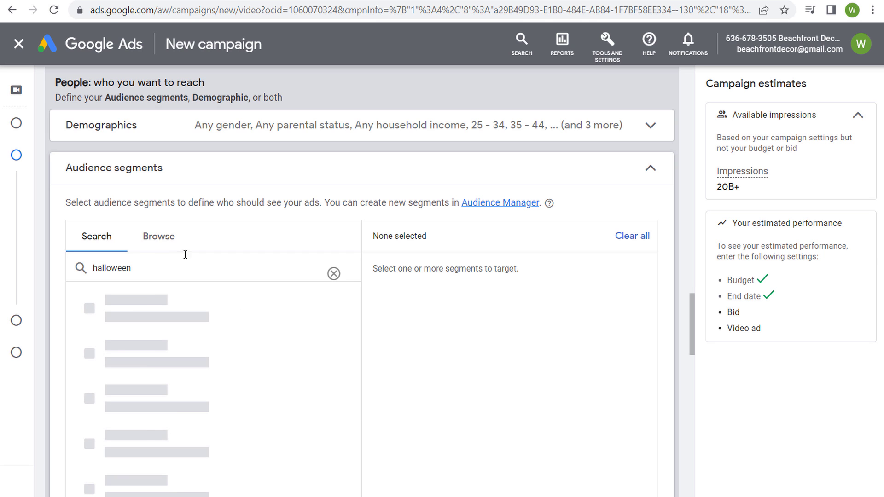
{"action": "scroll", "coordinate": [424, 331], "scroll_direction": "down", "scroll_amount": 1}
{"action": "scroll", "coordinate": [424, 330], "scroll_direction": "down", "scroll_amount": 1}
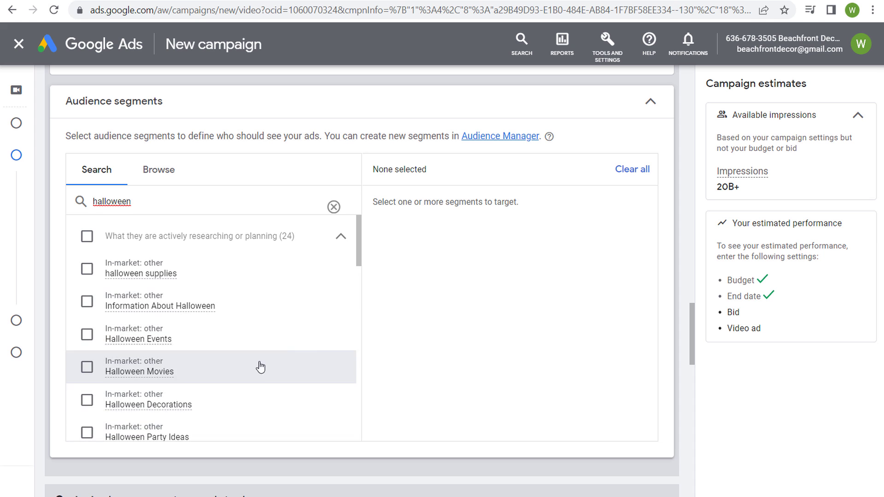
{"action": "left_click", "coordinate": [85, 269]}
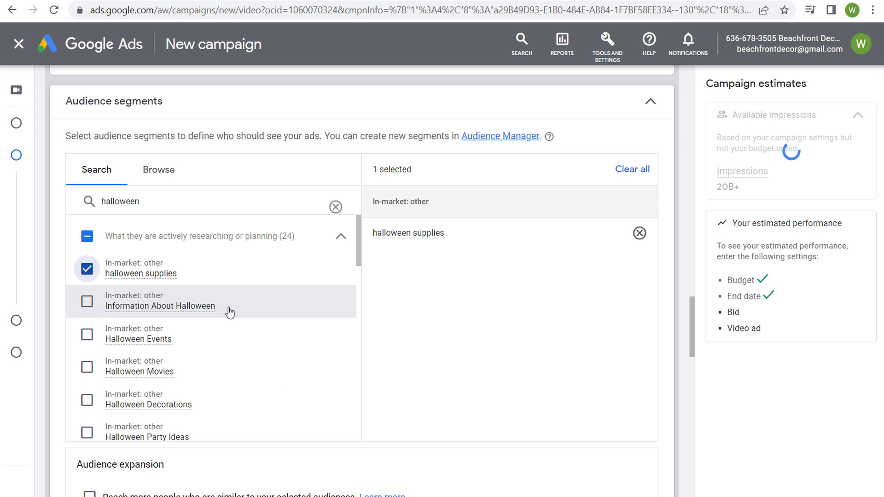
{"action": "scroll", "coordinate": [226, 310], "scroll_direction": "down", "scroll_amount": 2}
{"action": "left_click", "coordinate": [87, 334]}
{"action": "scroll", "coordinate": [253, 313], "scroll_direction": "down", "scroll_amount": 3}
{"action": "left_click", "coordinate": [87, 299]}
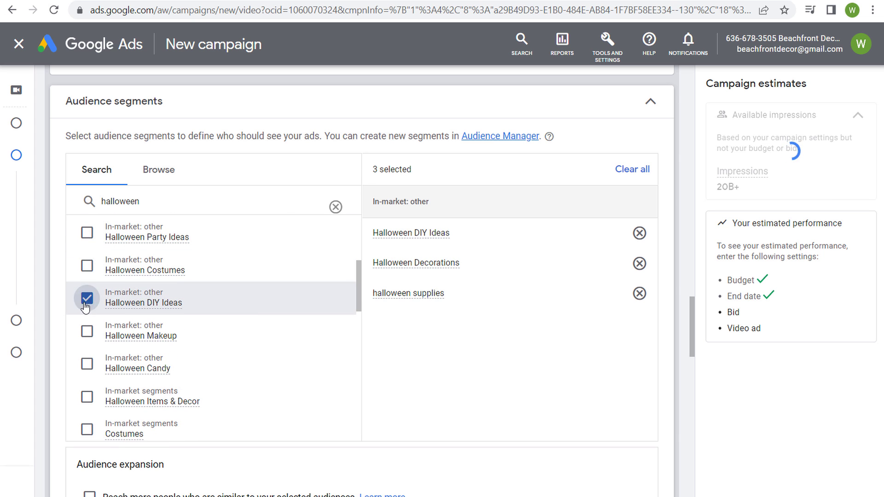
Add the in-market segments Halloween Items & Decor and Holiday Items & Decorations, and check the campaign's available impressions
{"action": "scroll", "coordinate": [240, 293], "scroll_direction": "down", "scroll_amount": 1}
{"action": "scroll", "coordinate": [241, 294], "scroll_direction": "down", "scroll_amount": 1}
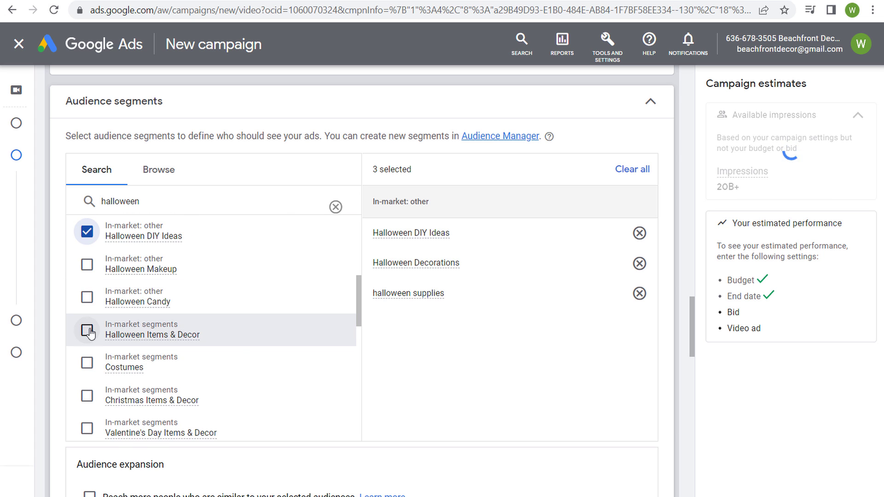
{"action": "left_click", "coordinate": [253, 336]}
{"action": "scroll", "coordinate": [258, 335], "scroll_direction": "down", "scroll_amount": 1}
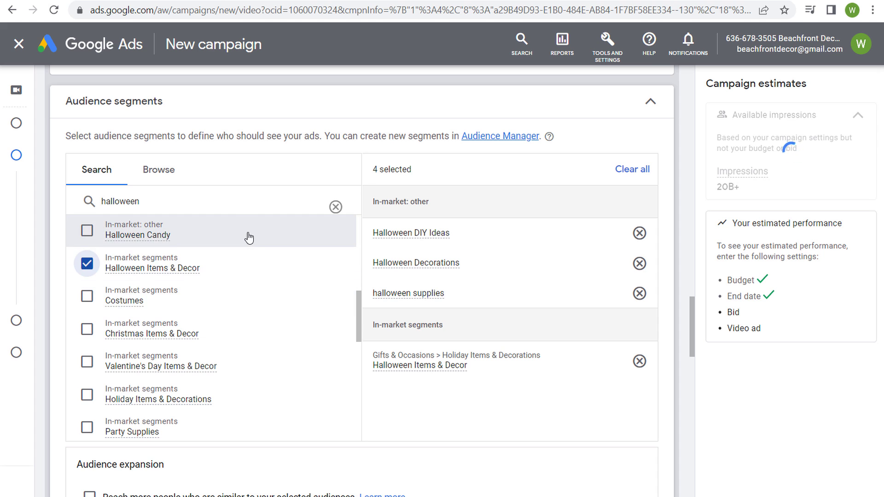
{"action": "left_click", "coordinate": [87, 395]}
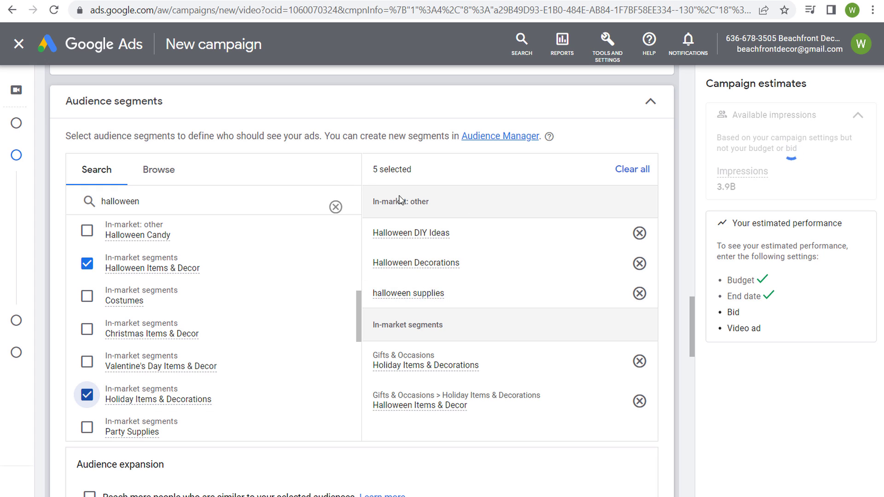
{"action": "left_click_drag", "start_coordinate": [384, 201], "coordinate": [457, 204]}
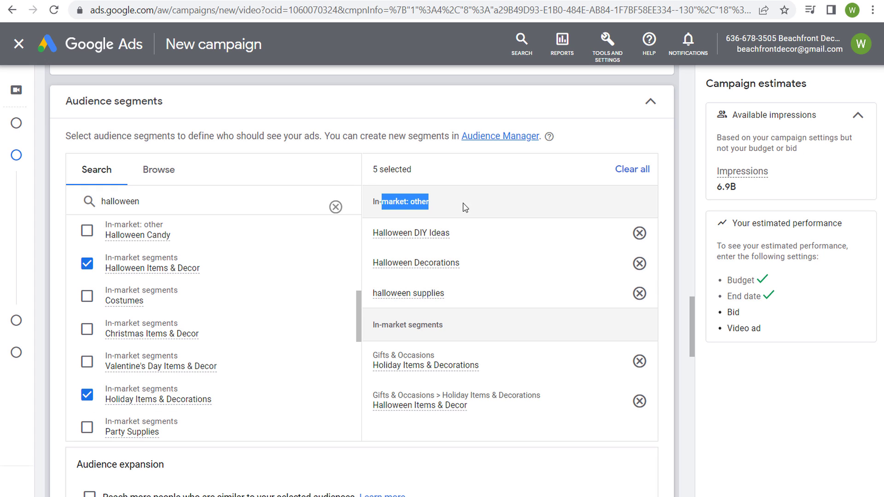
{"action": "left_click", "coordinate": [392, 141]}
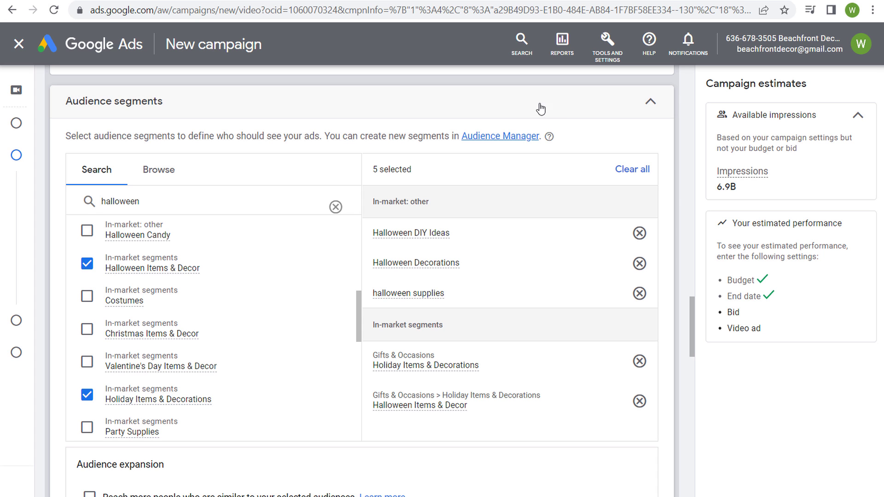
{"action": "left_click", "coordinate": [651, 104]}
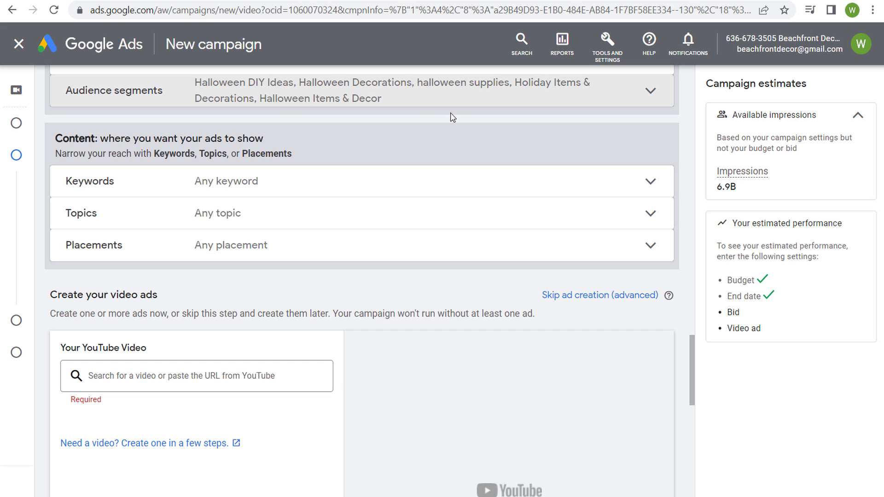
{"action": "left_click_drag", "start_coordinate": [737, 189], "coordinate": [716, 193]}
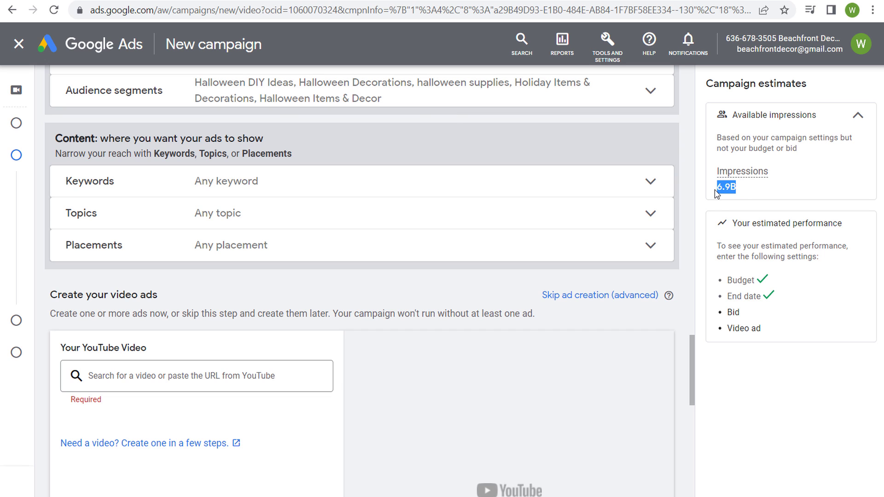
{"action": "left_click", "coordinate": [736, 150]}
Try targeting the Home & Garden topic to compare its effect on the available impressions
{"action": "left_click", "coordinate": [318, 214]}
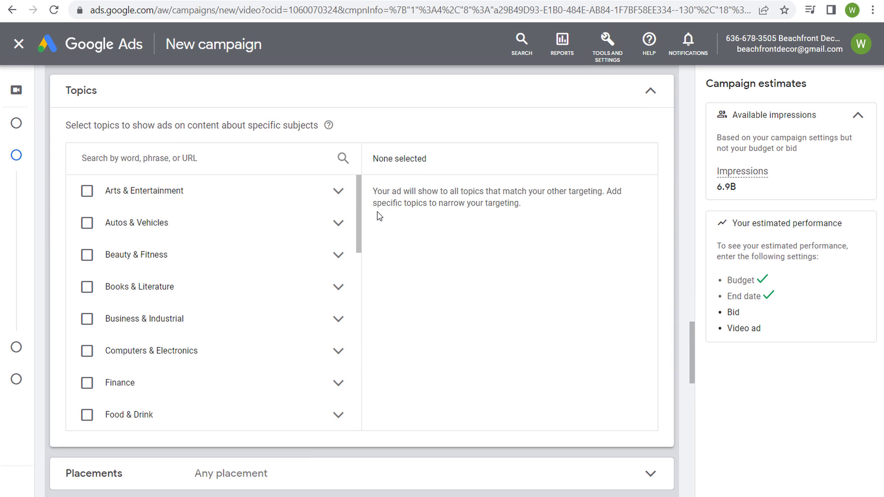
{"action": "left_click_drag", "start_coordinate": [359, 201], "coordinate": [353, 278]}
{"action": "left_click", "coordinate": [87, 302]}
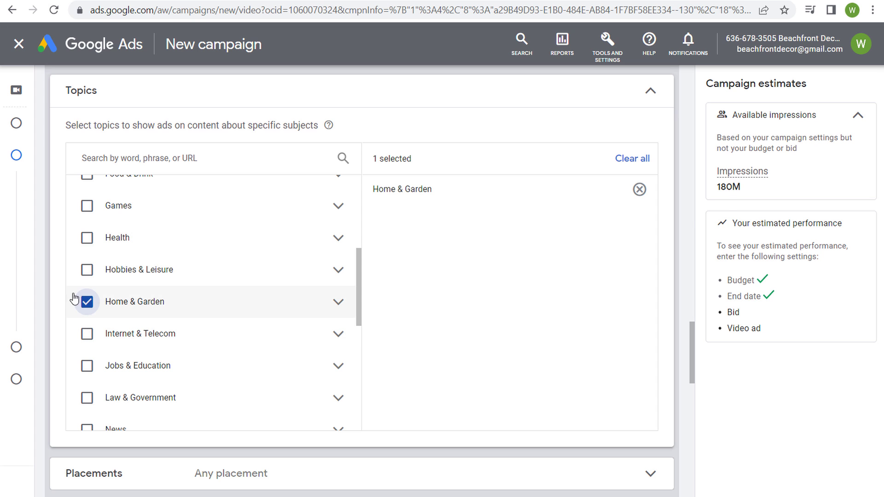
{"action": "left_click", "coordinate": [87, 302]}
{"action": "left_click", "coordinate": [638, 96]}
{"action": "scroll", "coordinate": [382, 209], "scroll_direction": "up", "scroll_amount": 3}
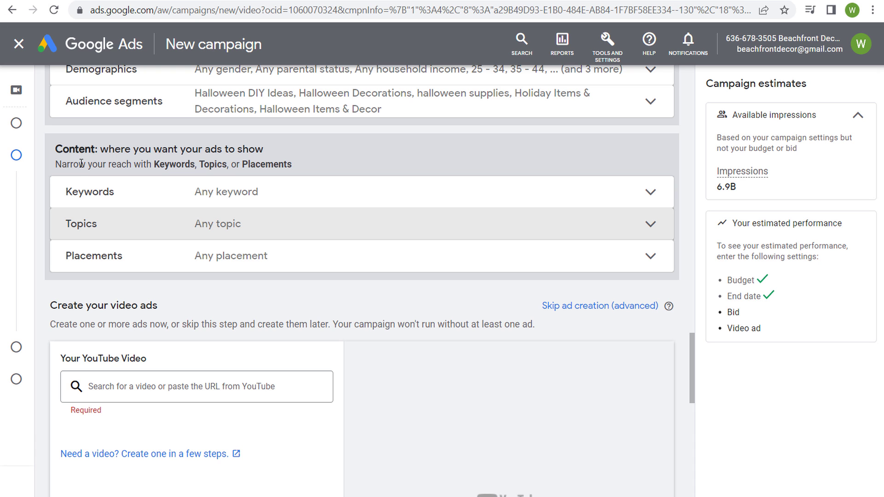
Review the keyword and placement options for the ad group's content targeting
{"action": "left_click", "coordinate": [305, 189]}
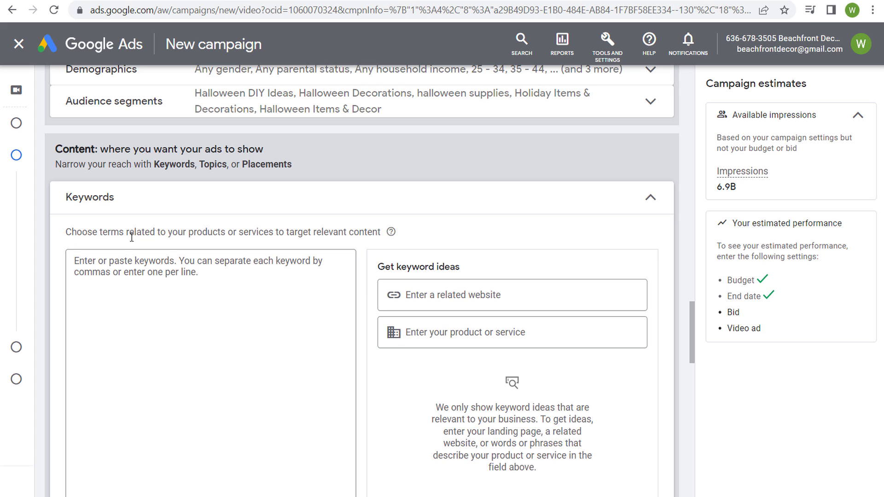
{"action": "left_click_drag", "start_coordinate": [161, 235], "coordinate": [214, 233]}
{"action": "left_click", "coordinate": [288, 217]}
{"action": "left_click", "coordinate": [650, 198]}
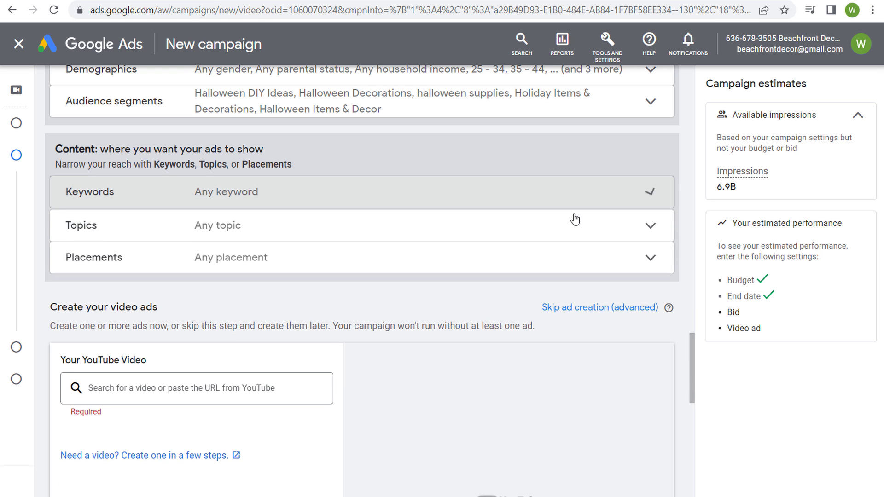
{"action": "left_click", "coordinate": [358, 267]}
{"action": "scroll", "coordinate": [339, 262], "scroll_direction": "down", "scroll_amount": 3}
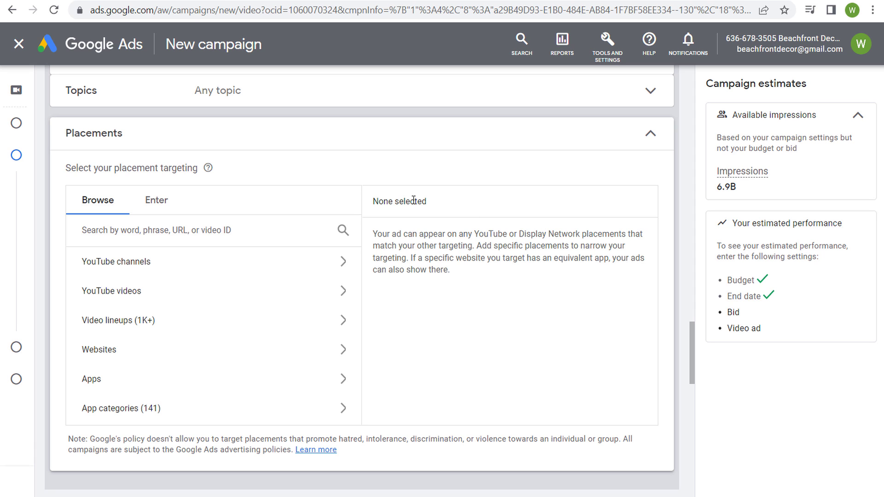
{"action": "left_click", "coordinate": [657, 141]}
{"action": "scroll", "coordinate": [270, 210], "scroll_direction": "up", "scroll_amount": 3}
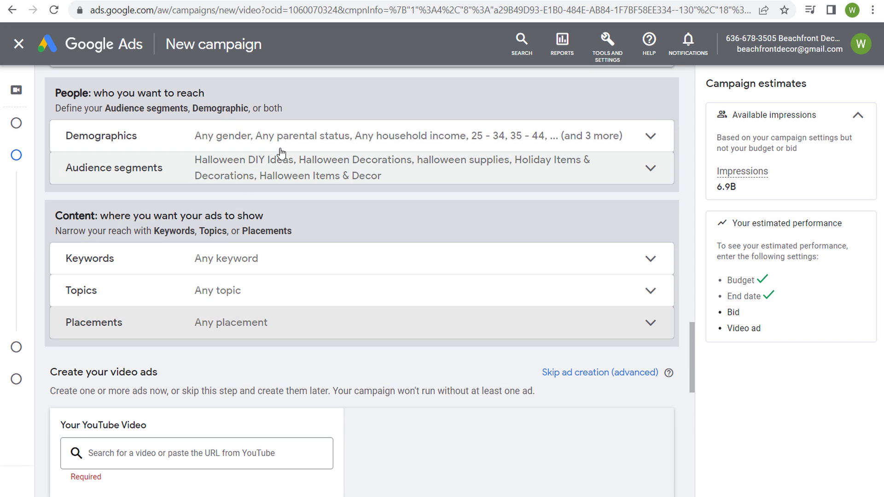
Copy the URL of "Beachfront Decor Halloween Sale 2022 Version 1" from YouTube and add it as the ad's video in Google Ads
{"action": "scroll", "coordinate": [474, 288], "scroll_direction": "down", "scroll_amount": 3}
{"action": "scroll", "coordinate": [376, 272], "scroll_direction": "down", "scroll_amount": 1}
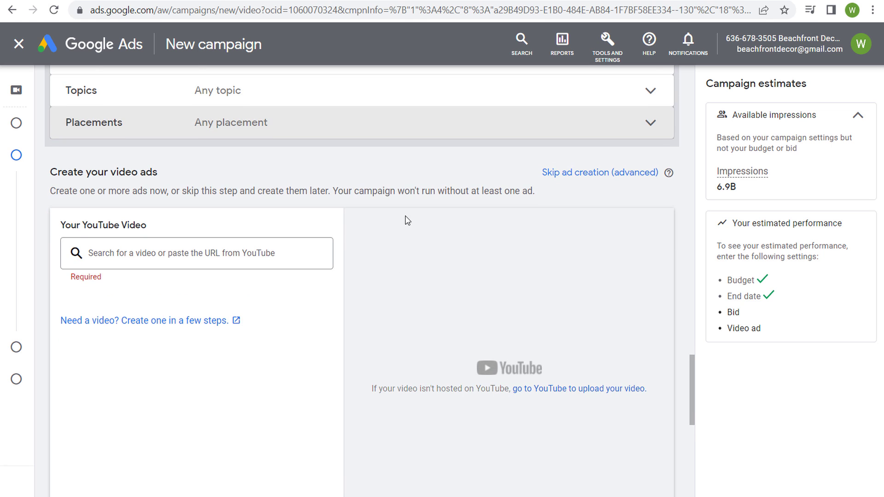
{"action": "scroll", "coordinate": [408, 220], "scroll_direction": "down", "scroll_amount": 1}
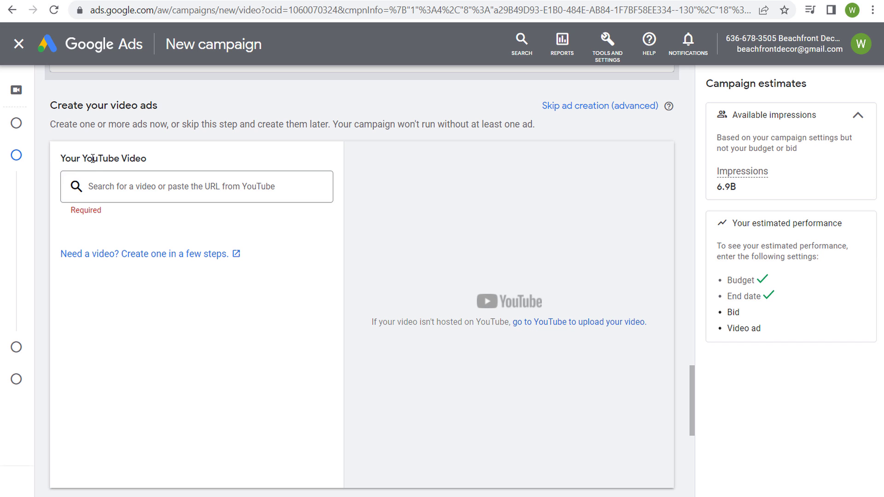
{"action": "left_click", "coordinate": [285, 1]}
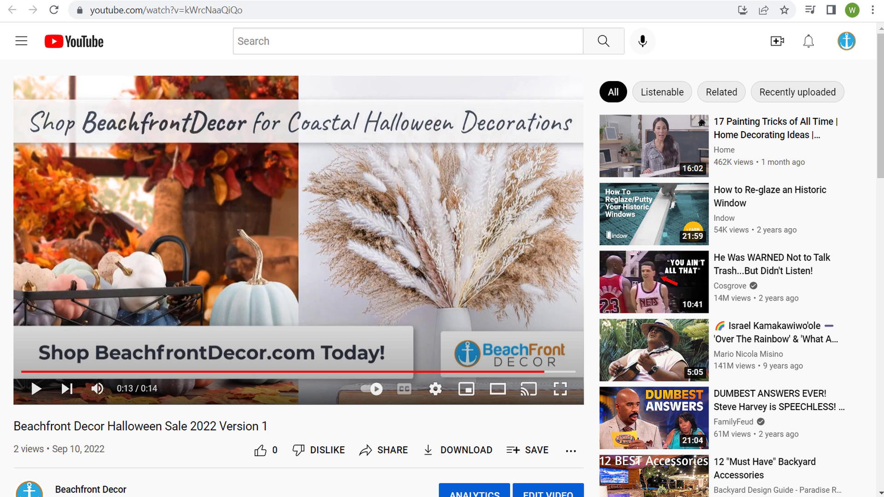
{"action": "left_click", "coordinate": [255, 4]}
{"action": "key", "text": "ctrl+c"}
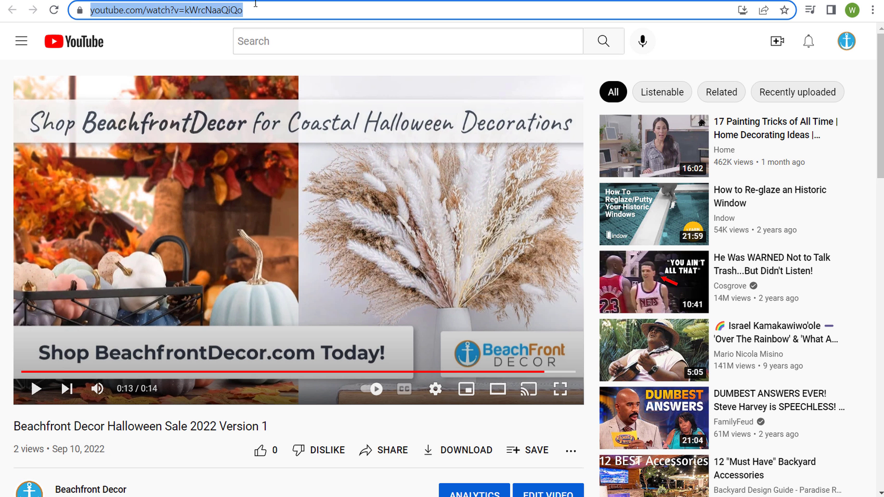
{"action": "left_click", "coordinate": [65, 1]}
{"action": "left_click", "coordinate": [151, 185]}
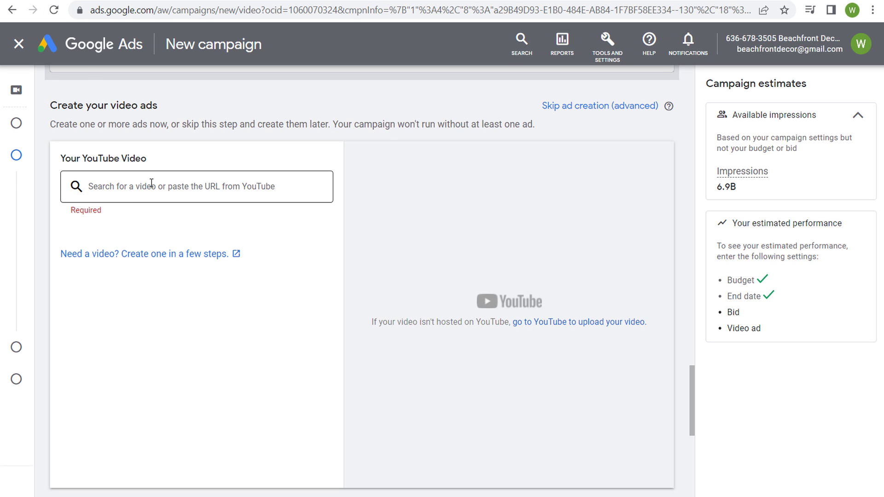
{"action": "key", "text": "ctrl+v"}
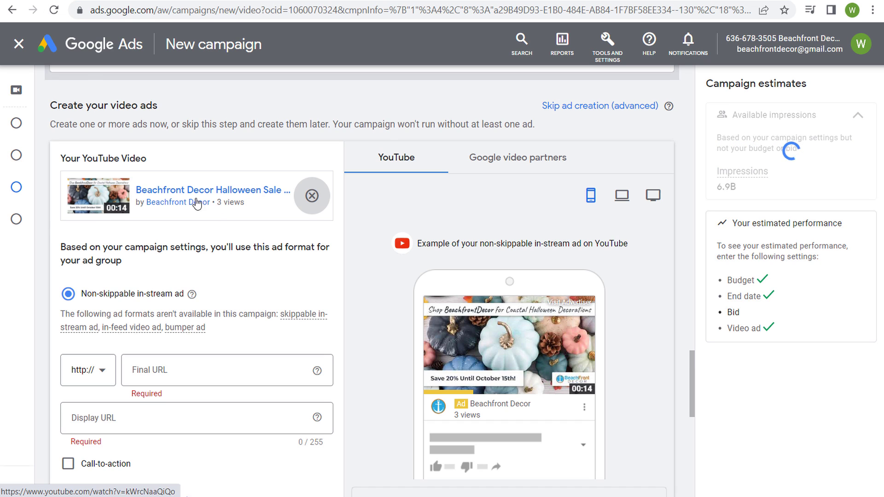
{"action": "scroll", "coordinate": [241, 239], "scroll_direction": "down", "scroll_amount": 2}
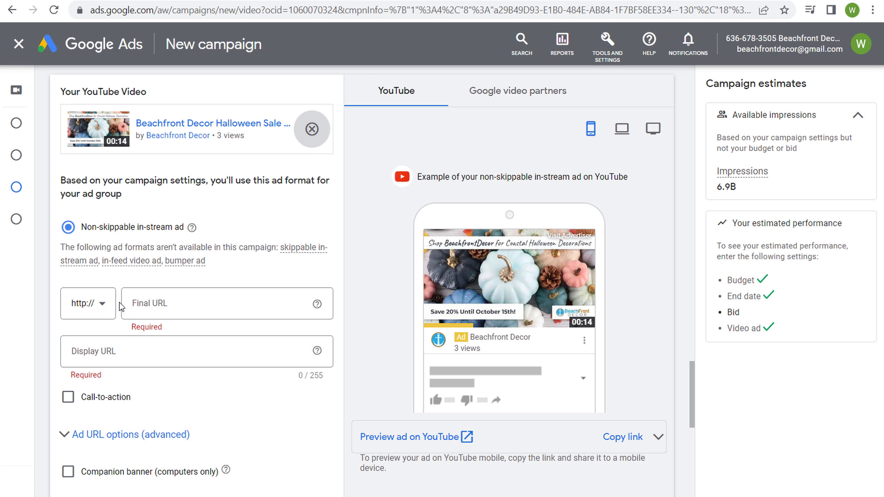
{"action": "left_click", "coordinate": [365, 2]}
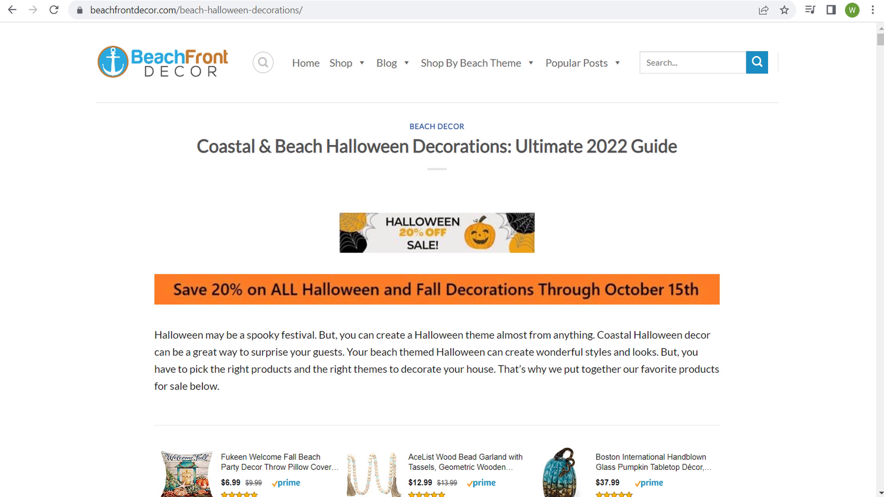
{"action": "left_click", "coordinate": [341, 10]}
{"action": "key", "text": "ctrl+c"}
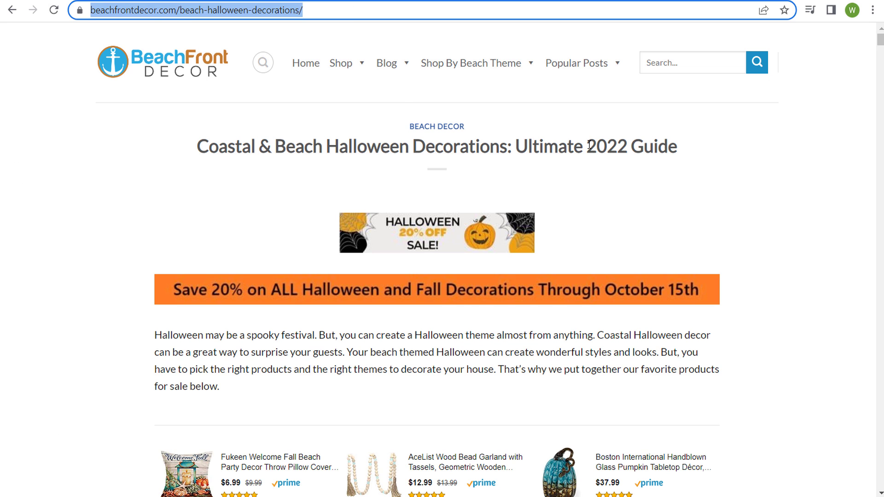
{"action": "left_click", "coordinate": [78, 2]}
{"action": "left_click", "coordinate": [111, 304]}
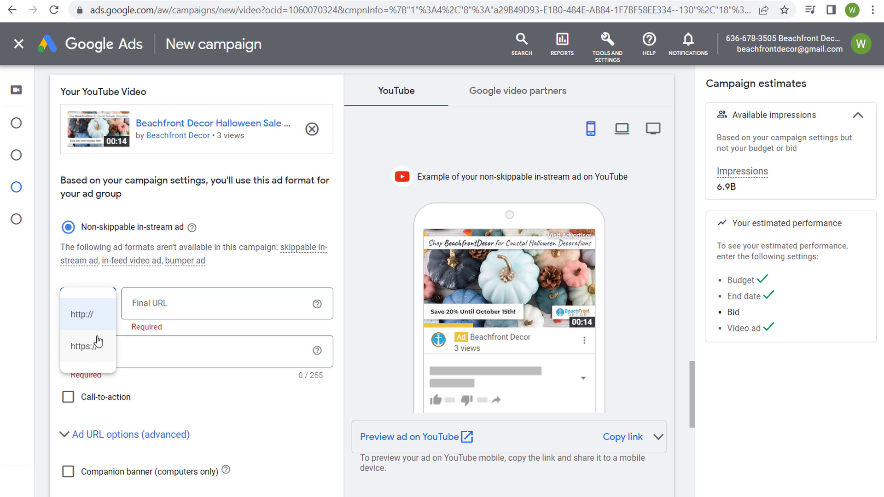
{"action": "left_click", "coordinate": [167, 306]}
{"action": "key", "text": "ctrl+v"}
{"action": "double_click", "coordinate": [167, 307]}
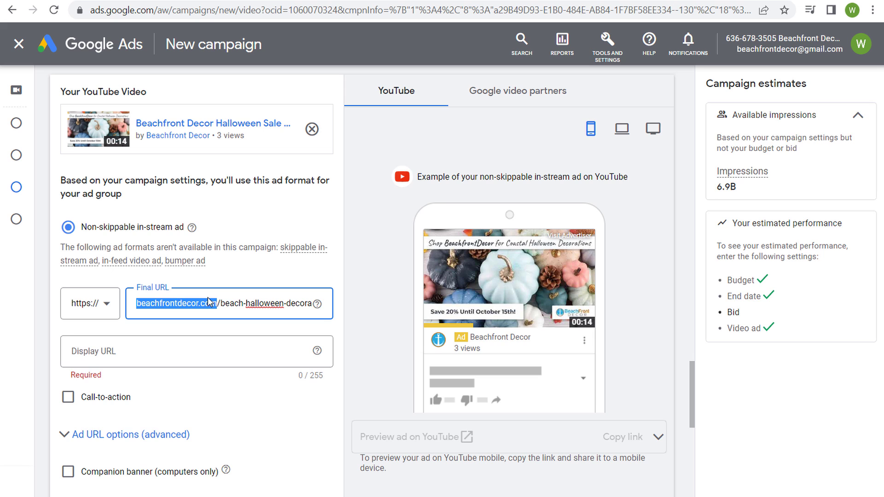
{"action": "left_click_drag", "start_coordinate": [235, 300], "coordinate": [322, 310]}
{"action": "left_click", "coordinate": [265, 306]}
Set the ad's display URL to beachfrontdecor.com/beach-halloween-decorations/
{"action": "left_click", "coordinate": [105, 355]}
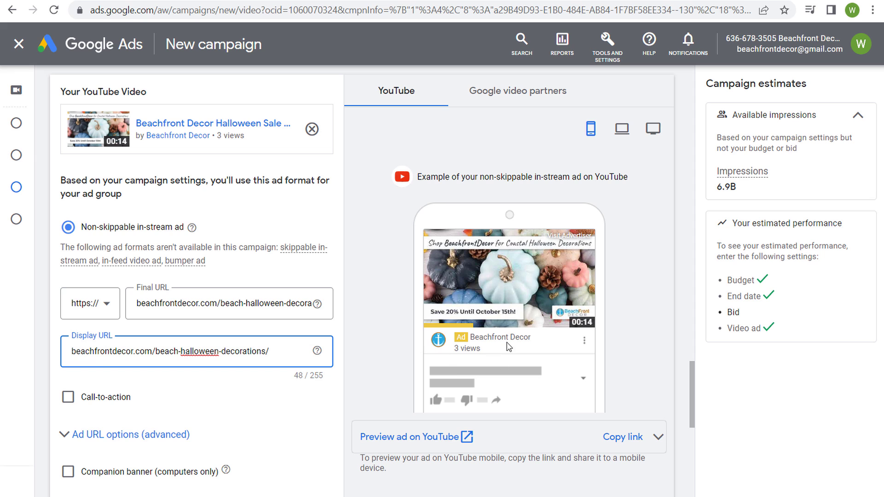
{"action": "left_click_drag", "start_coordinate": [281, 349], "coordinate": [58, 355]}
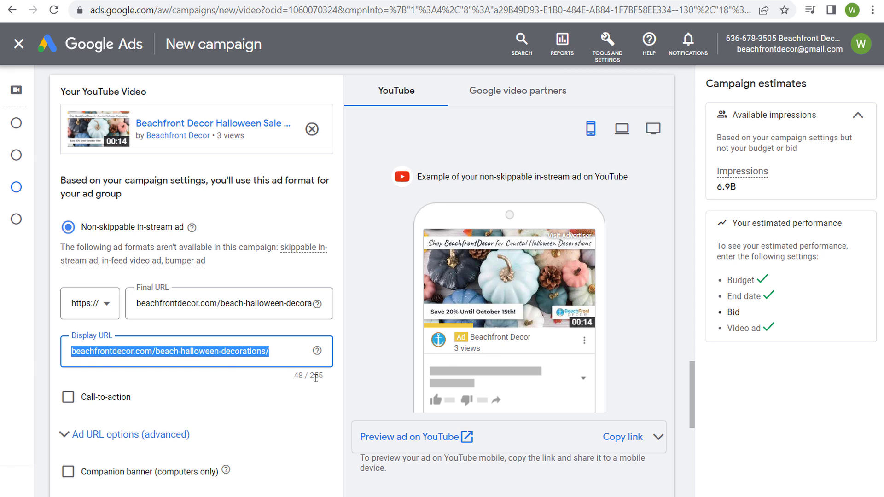
{"action": "left_click", "coordinate": [321, 410]}
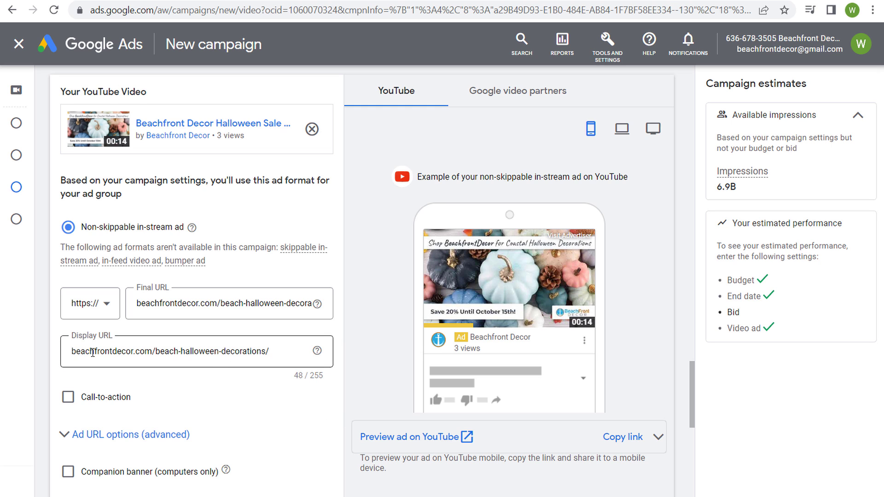
Enable the ad's call-to-action and set its text to "Shop now"
{"action": "left_click_drag", "start_coordinate": [76, 352], "coordinate": [235, 352]}
{"action": "left_click", "coordinate": [249, 352]}
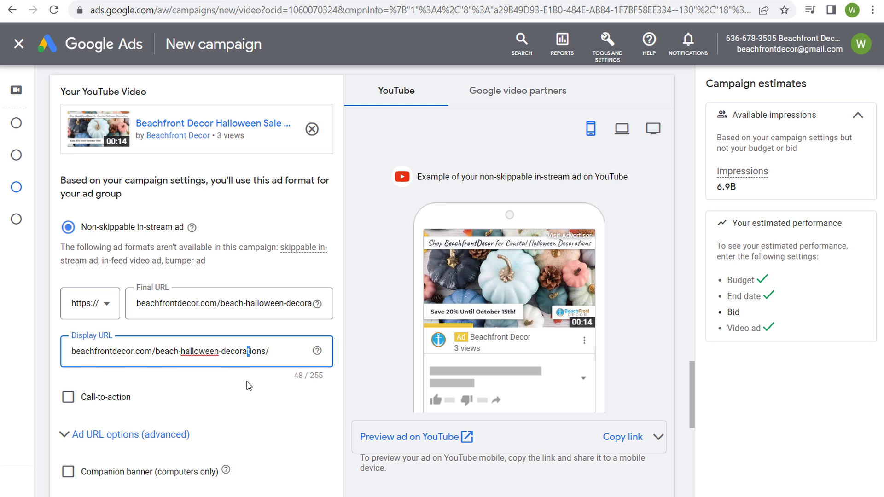
{"action": "scroll", "coordinate": [318, 395], "scroll_direction": "down", "scroll_amount": 1}
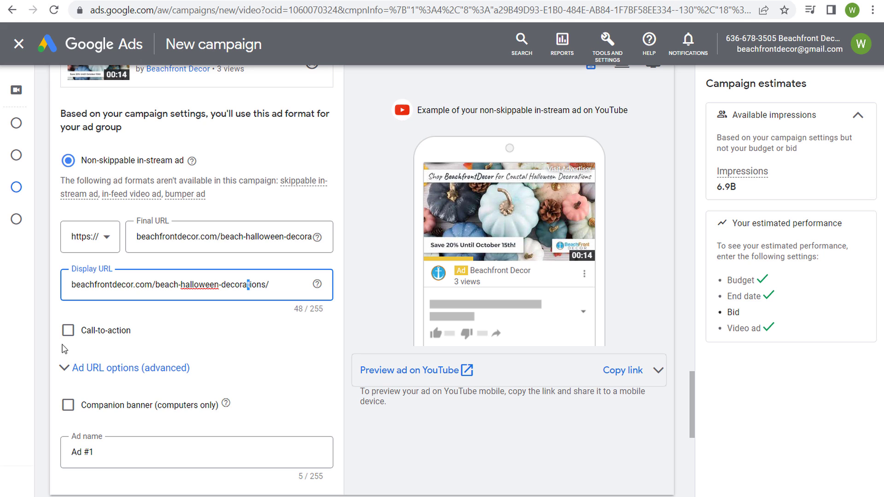
{"action": "left_click", "coordinate": [70, 331]}
{"action": "scroll", "coordinate": [121, 322], "scroll_direction": "down", "scroll_amount": 1}
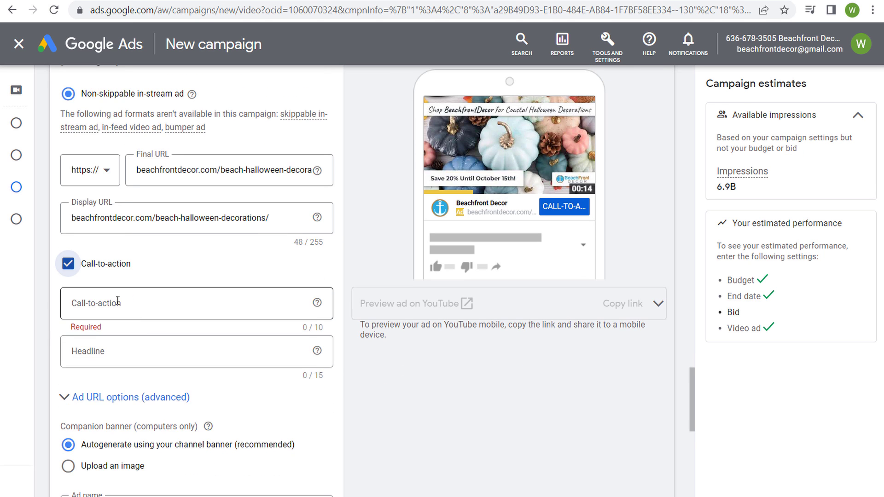
{"action": "left_click", "coordinate": [118, 300]}
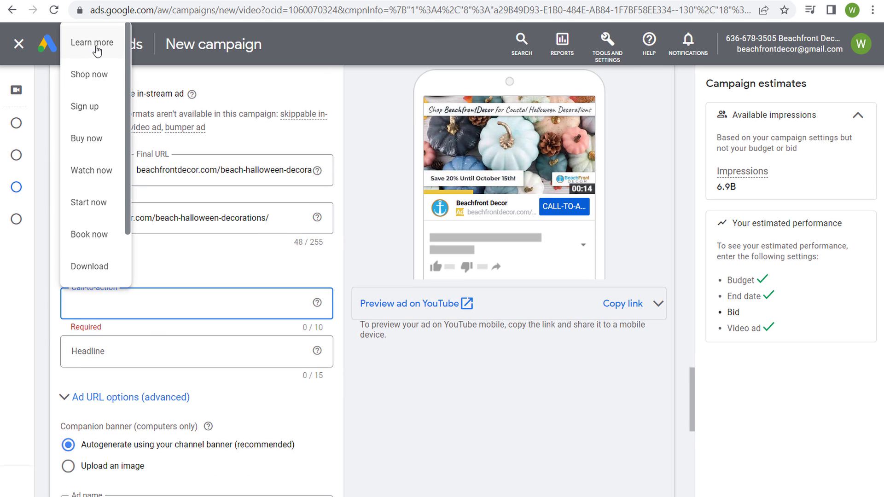
{"action": "left_click_drag", "start_coordinate": [128, 73], "coordinate": [128, 132]}
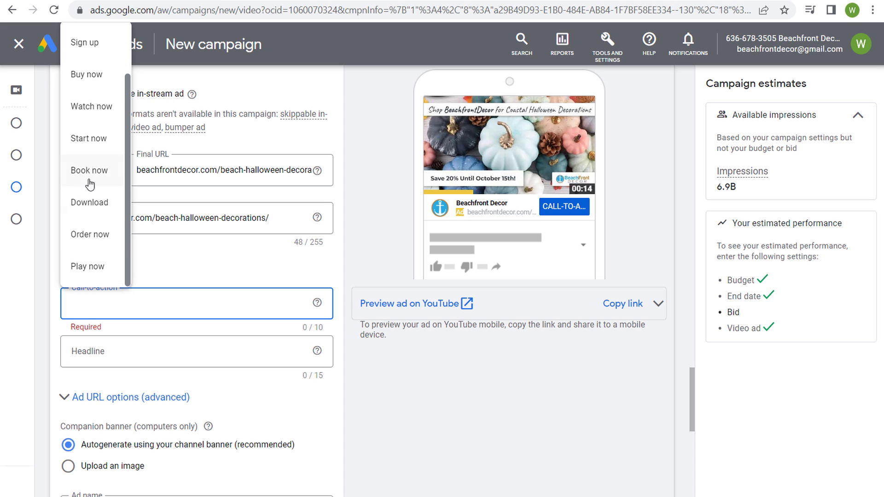
{"action": "scroll", "coordinate": [96, 166], "scroll_direction": "up", "scroll_amount": 2}
{"action": "left_click", "coordinate": [94, 75]}
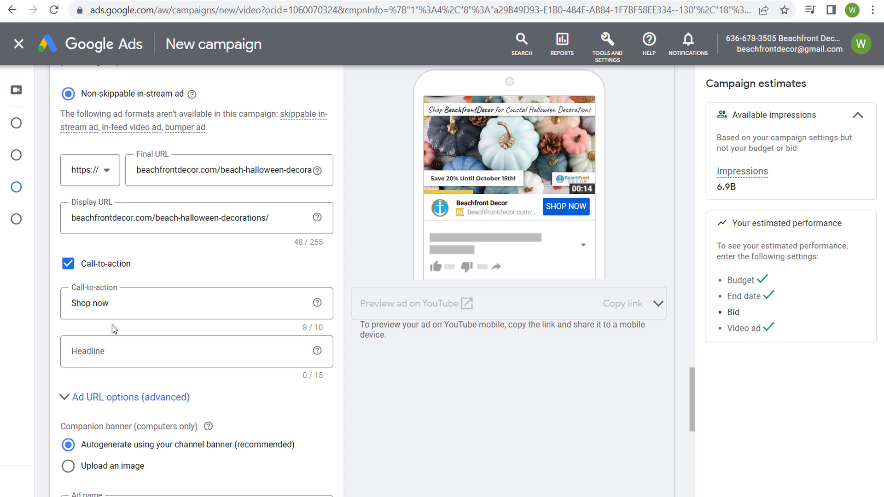
Enter "20% Off Decor" as the ad's headline
{"action": "left_click", "coordinate": [108, 357]}
{"action": "type", "text": "2"}
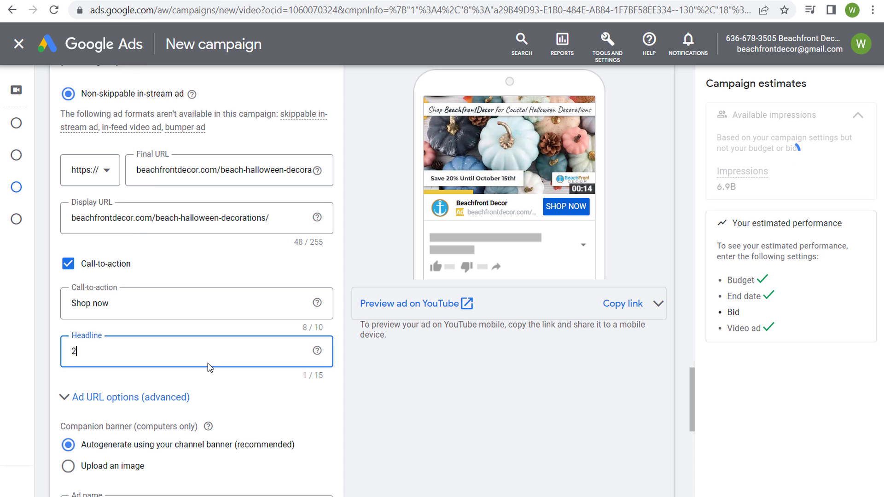
{"action": "type", "text": "0% Off Hal"}
{"action": "key", "text": "BackSpace"}
{"action": "key", "text": "BackSpace"}
{"action": "key", "text": "BackSpace"}
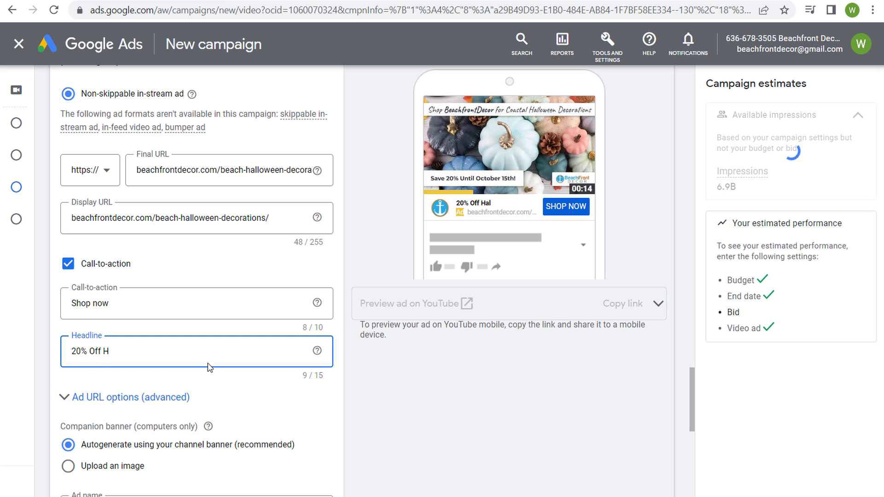
{"action": "type", "text": "Decor"}
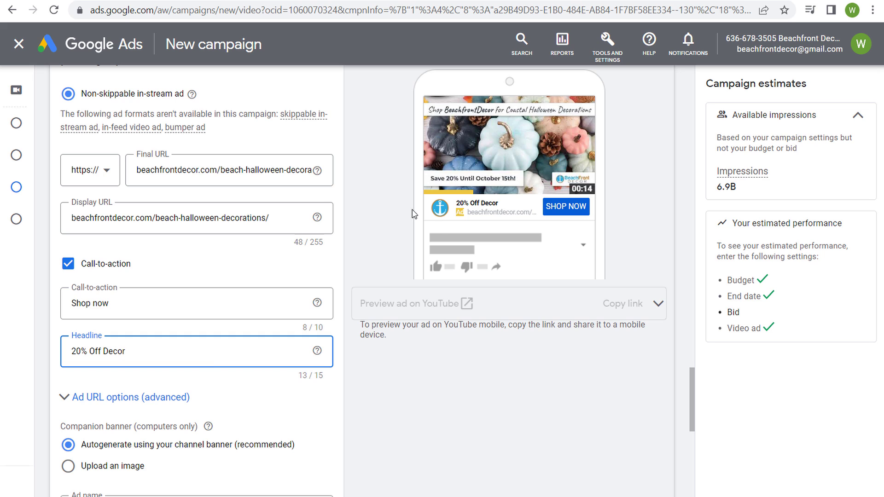
Replace the ad's headline with "Halloween Decor"
{"action": "left_click_drag", "start_coordinate": [142, 353], "coordinate": [72, 360]}
{"action": "type", "text": "Halloween Sale"}
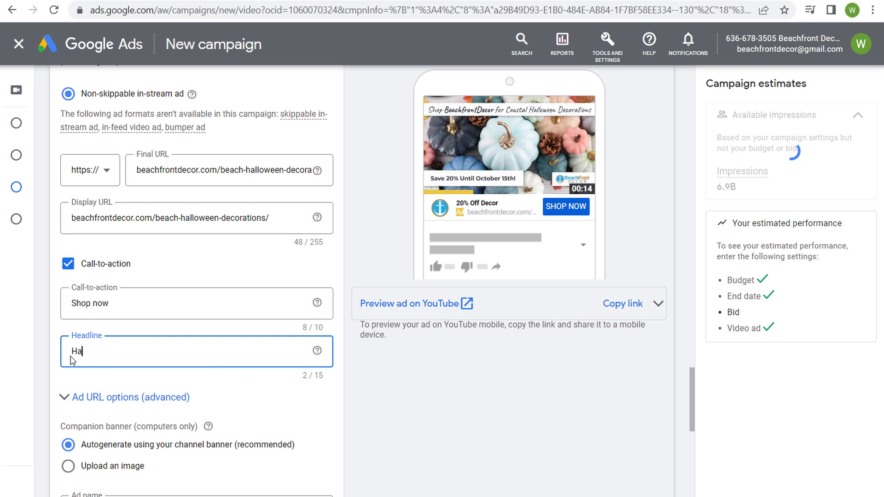
{"action": "key", "text": "BackSpace"}
{"action": "key", "text": "BackSpace"}
{"action": "key", "text": "BackSpace"}
{"action": "key", "text": "BackSpace"}
{"action": "type", "text": "Decor"}
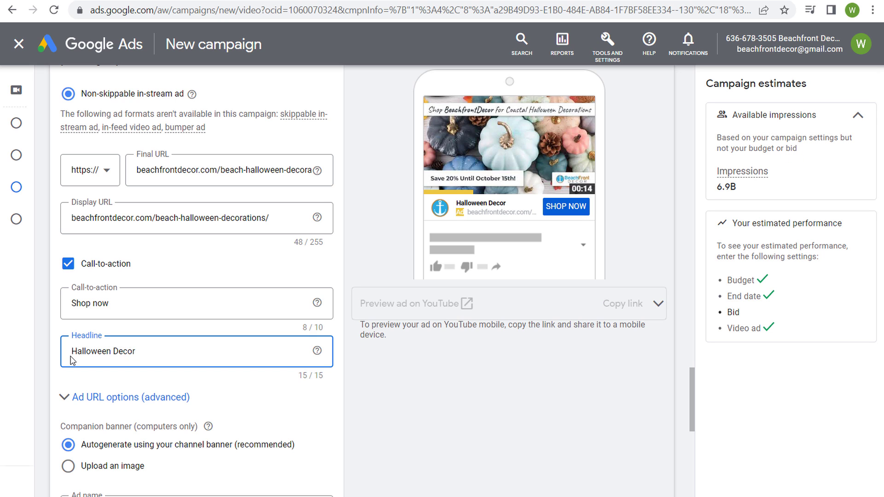
Change the ad's headline back to "20% Off Decor"
{"action": "left_click_drag", "start_coordinate": [136, 351], "coordinate": [70, 352]}
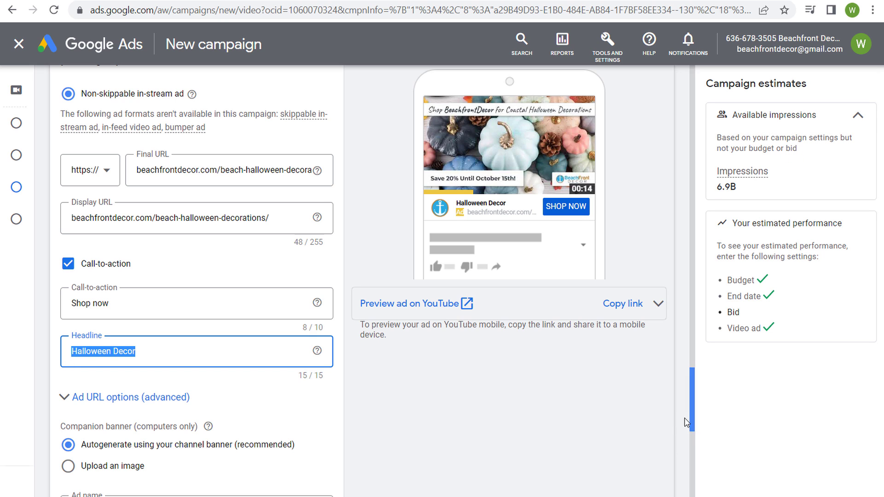
{"action": "type", "text": "20"}
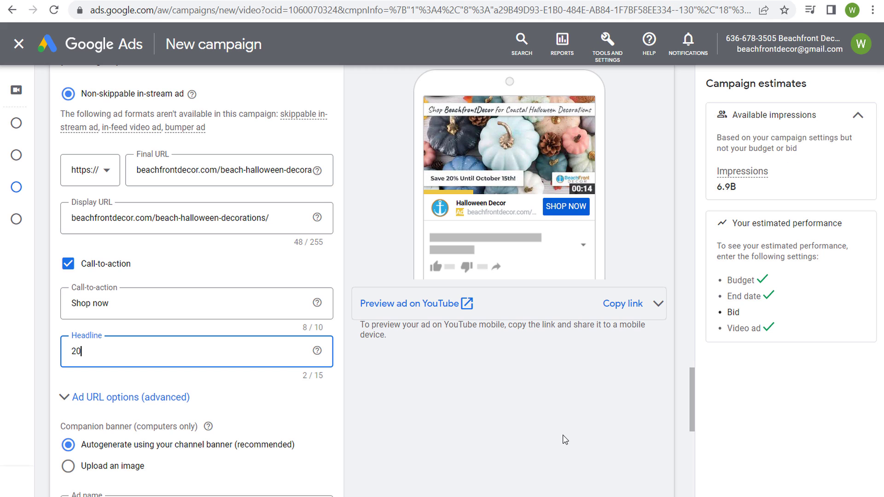
{"action": "type", "text": "% O"}
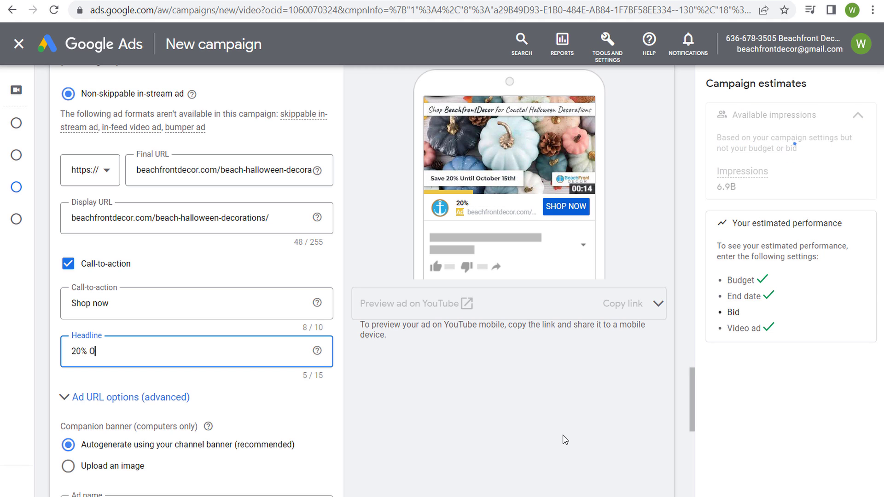
{"action": "type", "text": "ff Decor"}
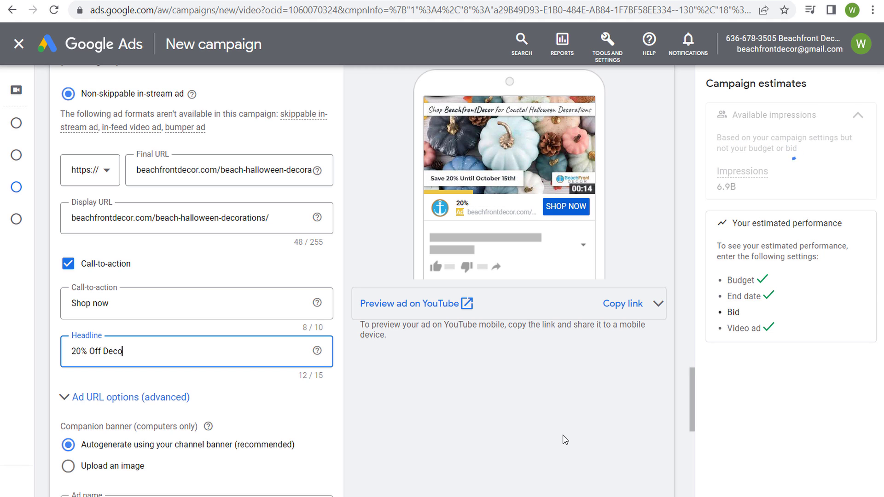
{"action": "left_click", "coordinate": [504, 401]}
Set the companion banner to an uploaded image, using the "Halloween 20% Off Sale!" banner file
{"action": "scroll", "coordinate": [502, 398], "scroll_direction": "down", "scroll_amount": 4}
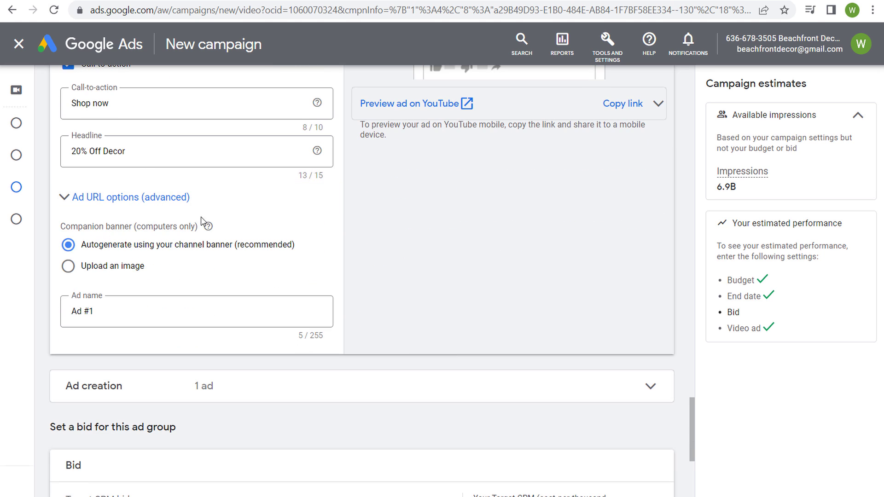
{"action": "mouse_move", "coordinate": [209, 228]}
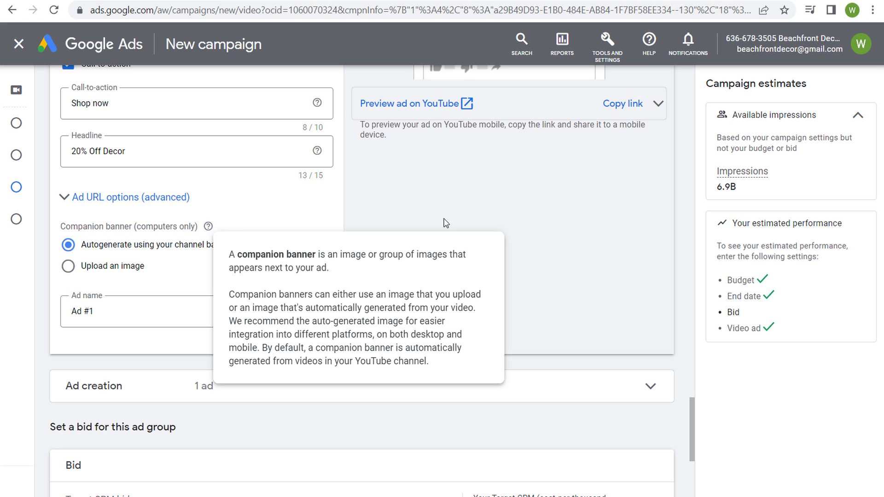
{"action": "left_click", "coordinate": [65, 268]}
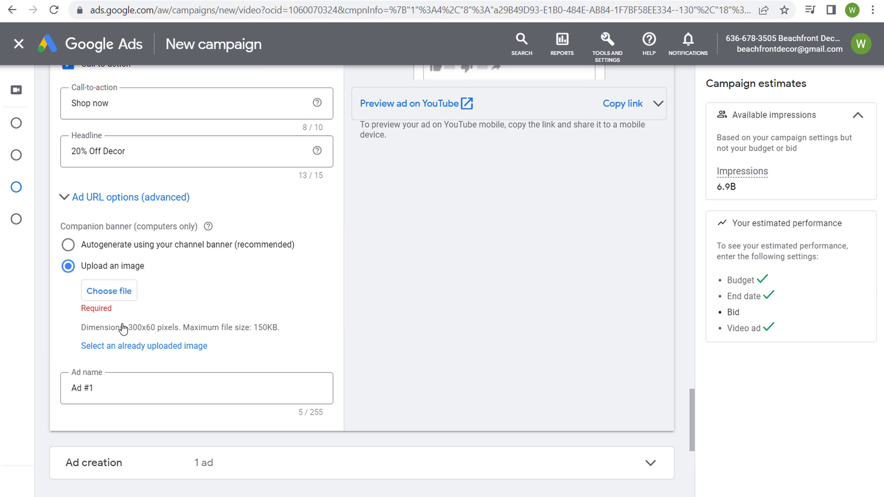
{"action": "left_click", "coordinate": [125, 293]}
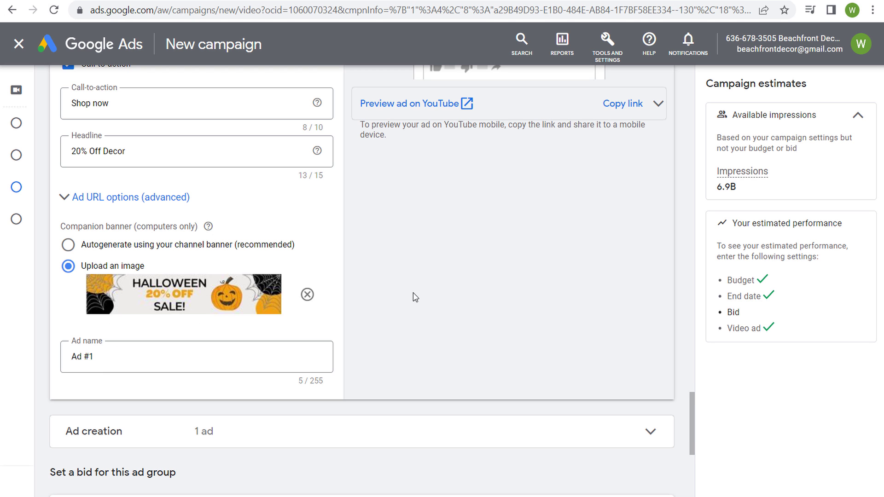
{"action": "scroll", "coordinate": [564, 264], "scroll_direction": "up", "scroll_amount": 1}
{"action": "scroll", "coordinate": [521, 276], "scroll_direction": "up", "scroll_amount": 1}
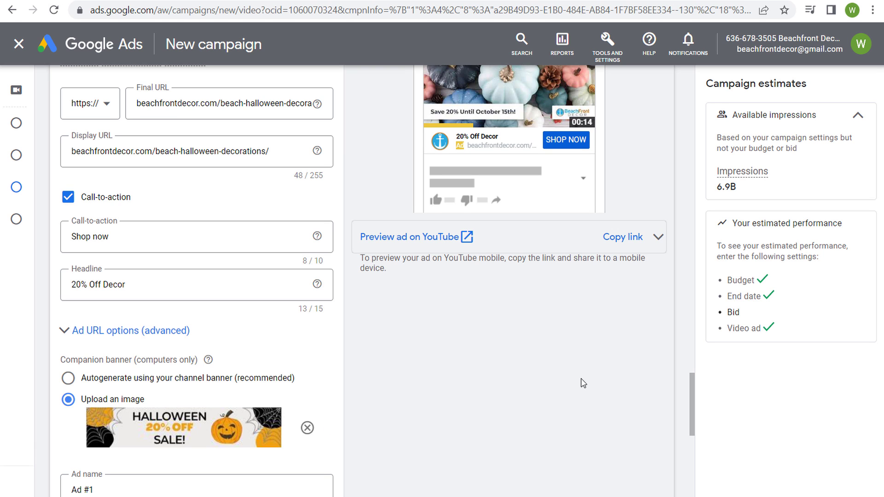
Name the ad "Video Version 1"
{"action": "scroll", "coordinate": [583, 383], "scroll_direction": "down", "scroll_amount": 3}
{"action": "left_click", "coordinate": [140, 368]}
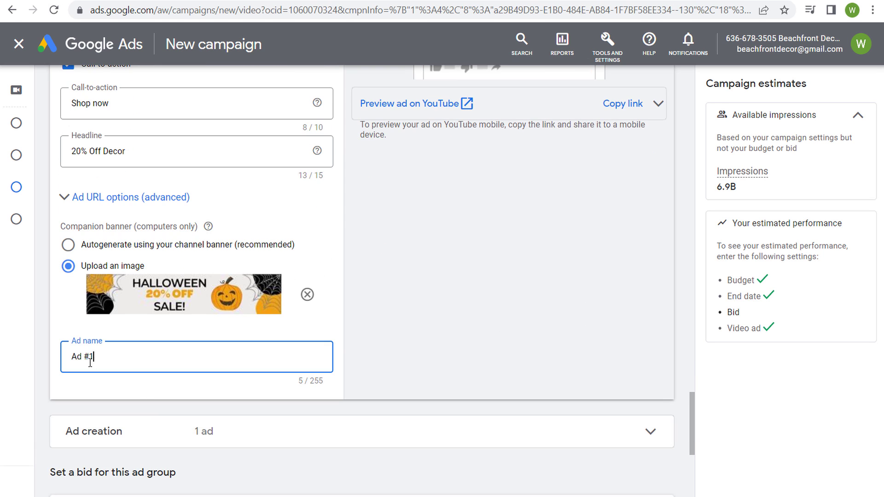
{"action": "left_click_drag", "start_coordinate": [92, 357], "coordinate": [50, 360]}
{"action": "type", "text": "Video "}
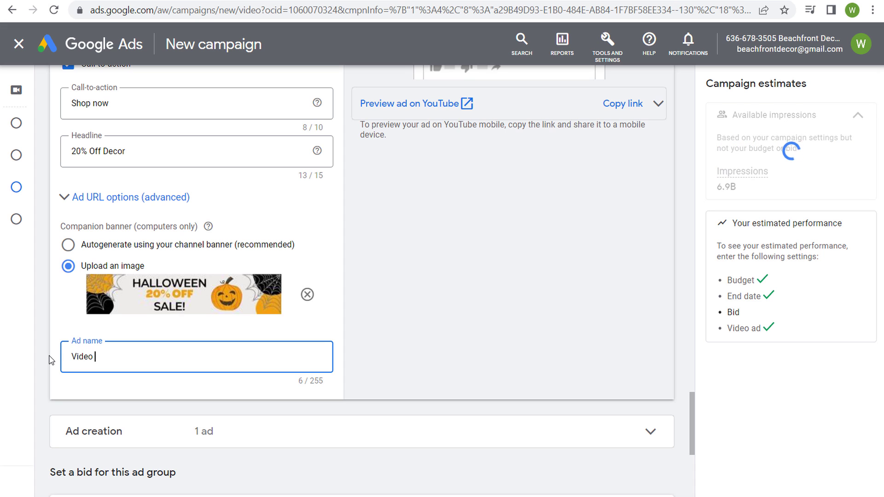
{"action": "type", "text": "Version 1"}
{"action": "left_click", "coordinate": [451, 291]}
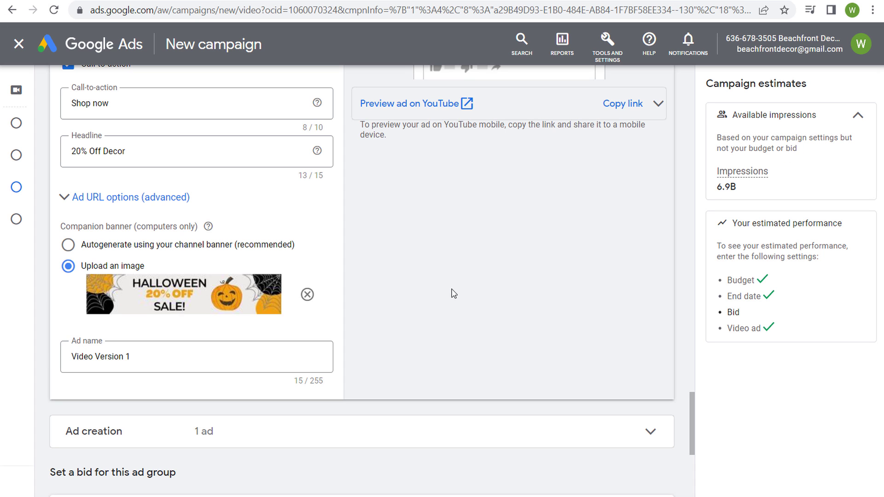
Set the ad group's target CPM bid to $9.00
{"action": "scroll", "coordinate": [462, 287], "scroll_direction": "down", "scroll_amount": 1}
{"action": "scroll", "coordinate": [466, 223], "scroll_direction": "down", "scroll_amount": 2}
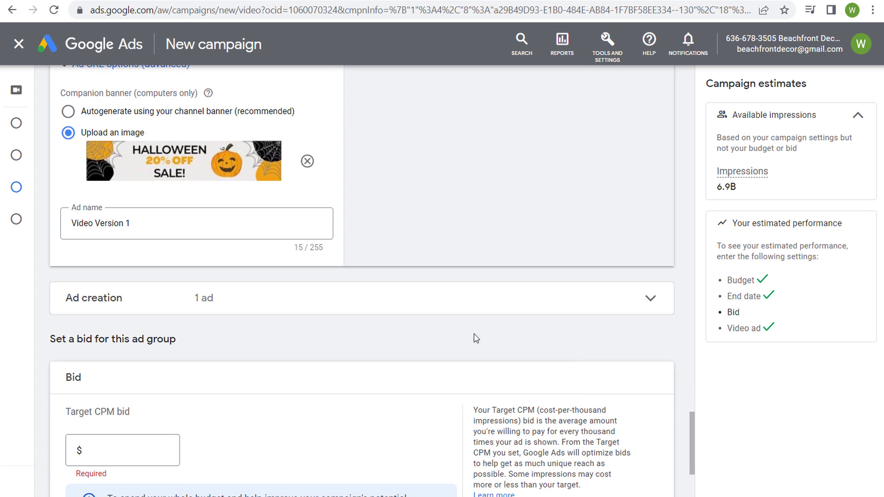
{"action": "scroll", "coordinate": [475, 335], "scroll_direction": "down", "scroll_amount": 3}
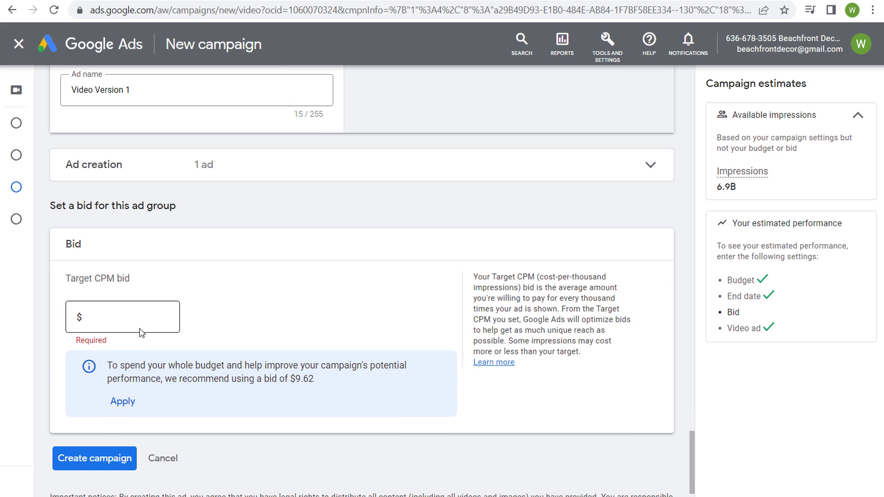
{"action": "left_click_drag", "start_coordinate": [319, 379], "coordinate": [293, 379]}
{"action": "left_click", "coordinate": [105, 320]}
{"action": "type", "text": "9.00"}
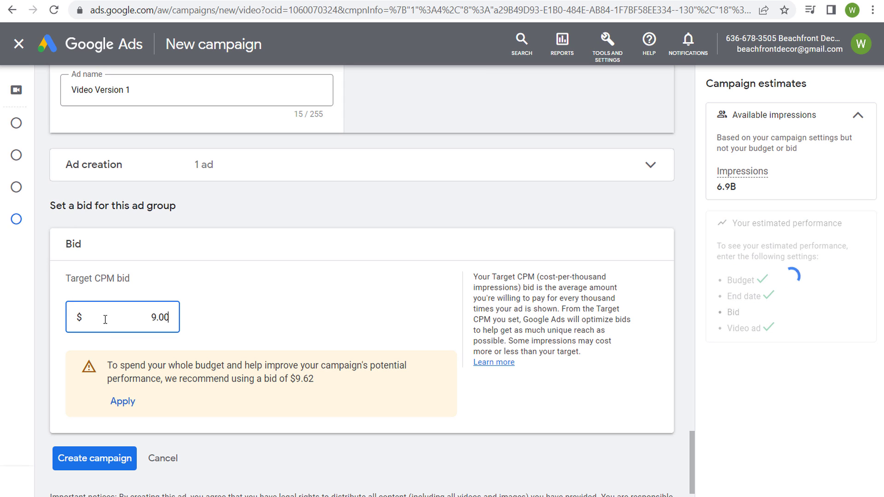
{"action": "left_click", "coordinate": [350, 294]}
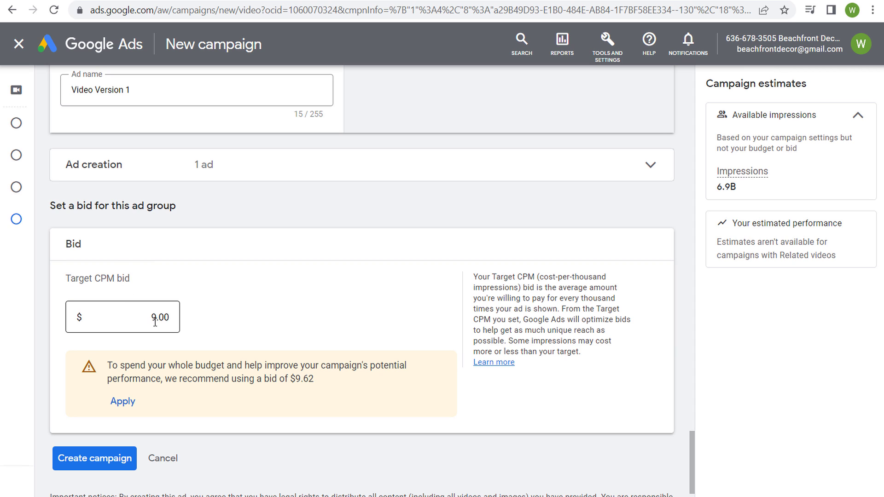
Add a second video ad using the copied YouTube URL of "Beachfront Decor Halloween Sale 2022 Version 2"
{"action": "left_click", "coordinate": [629, 167]}
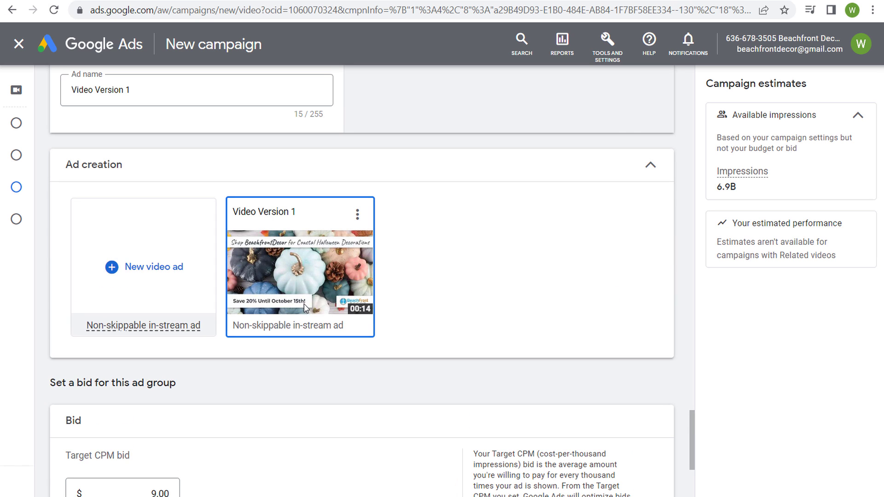
{"action": "left_click", "coordinate": [124, 271]}
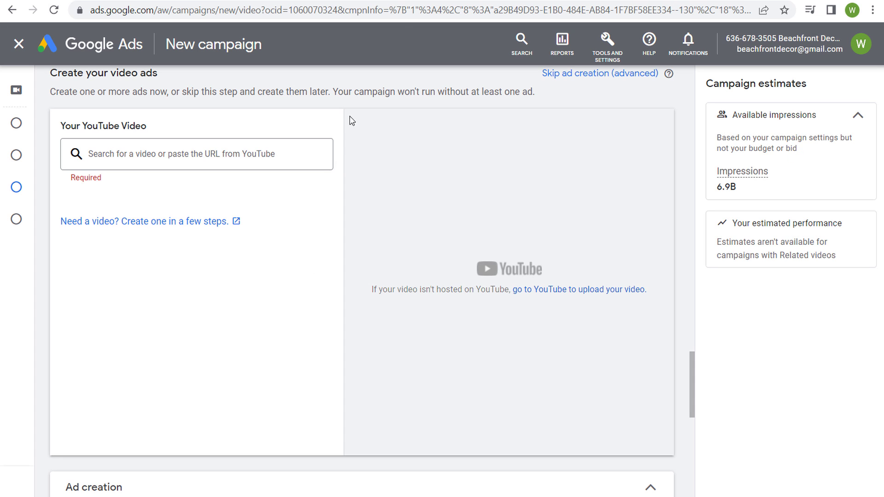
{"action": "key", "text": "ctrl+Tab"}
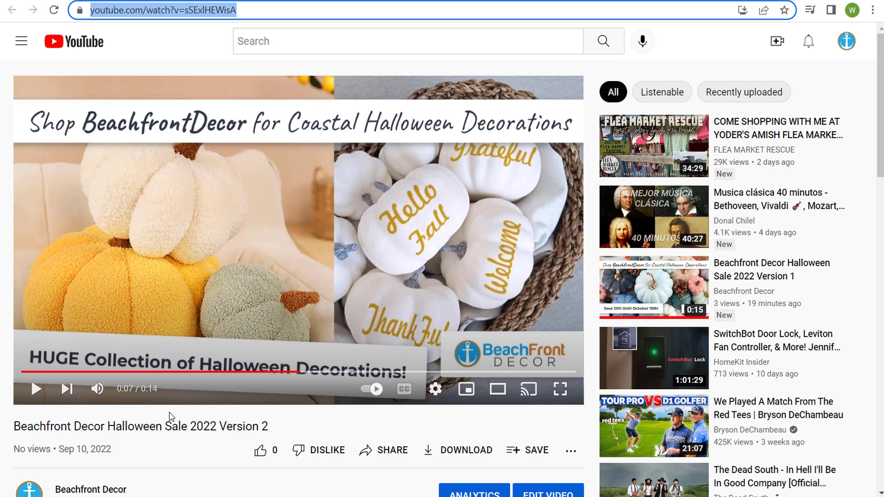
{"action": "key", "text": "ctrl+c"}
{"action": "key", "text": "ctrl+Tab"}
{"action": "left_click", "coordinate": [133, 154]}
{"action": "key", "text": "ctrl+v"}
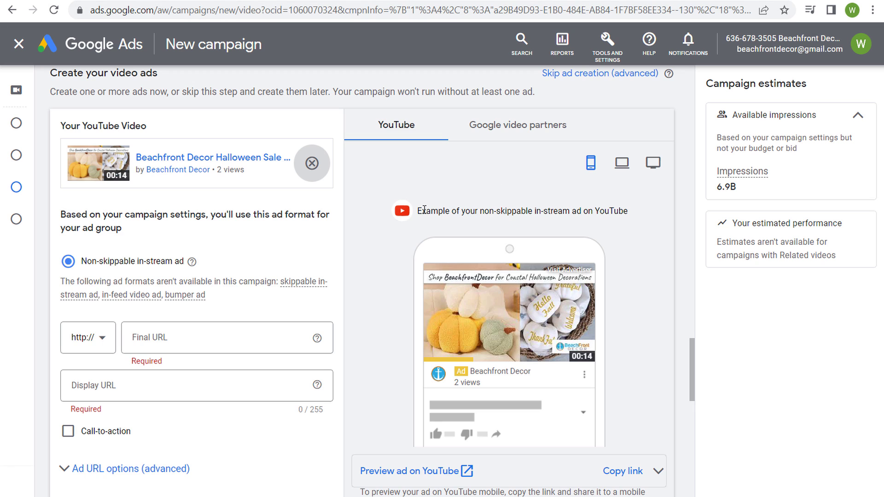
Name the second ad "Video Version 2"
{"action": "scroll", "coordinate": [399, 275], "scroll_direction": "down", "scroll_amount": 3}
{"action": "scroll", "coordinate": [399, 275], "scroll_direction": "down", "scroll_amount": 6}
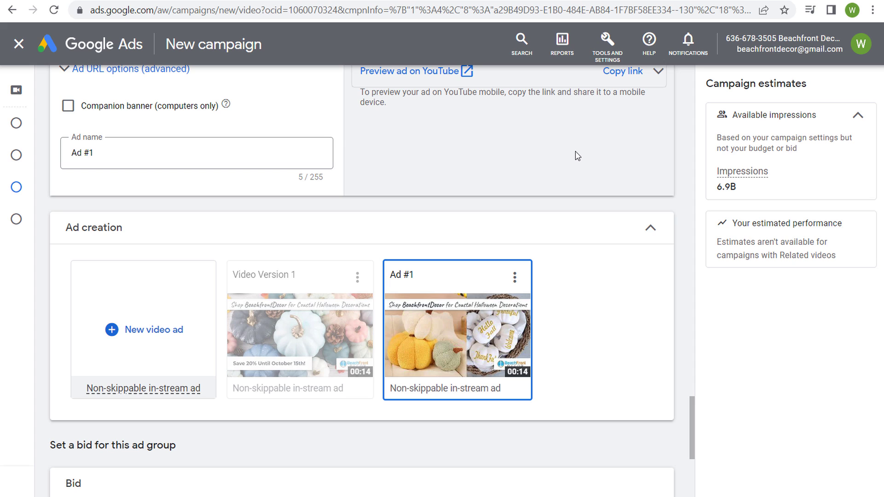
{"action": "triple_click", "coordinate": [133, 153]}
{"action": "type", "text": "Vide"}
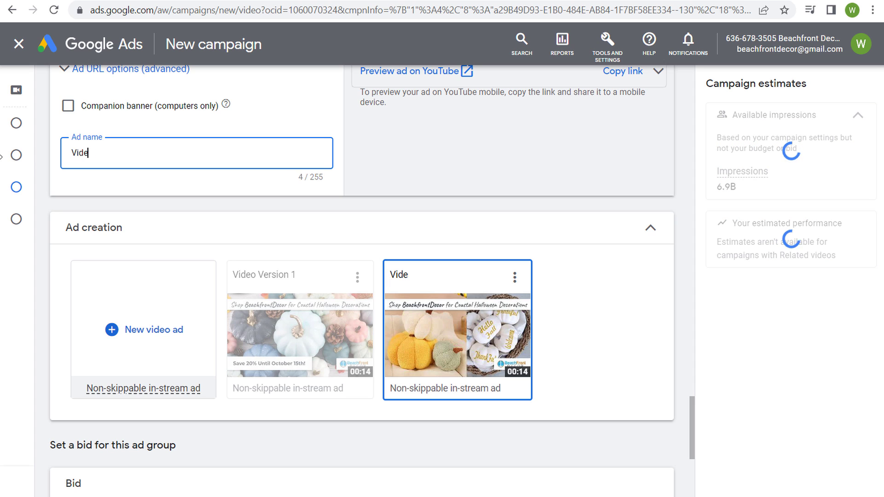
{"action": "type", "text": "o Version 2"}
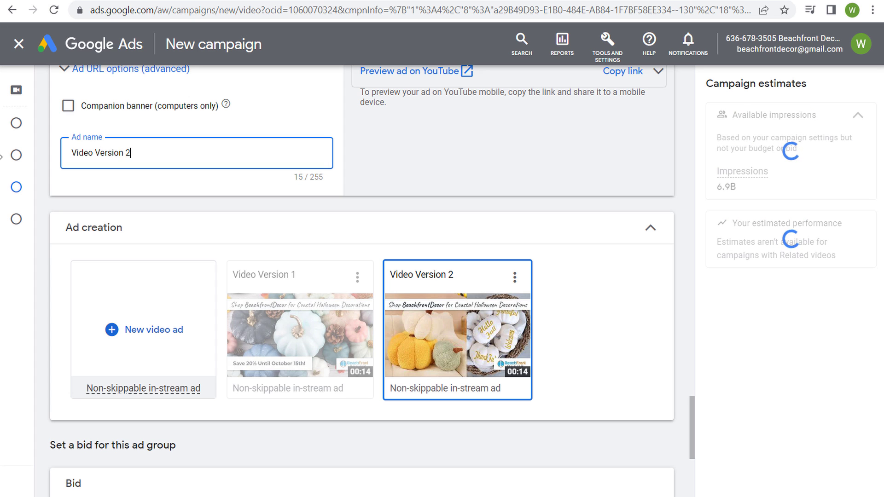
{"action": "left_click", "coordinate": [438, 153]}
Close the YouTube video page and set the second ad's final URL to the https address beachfrontdecor.com/beach-halloween-decorations/
{"action": "left_click", "coordinate": [422, 72]}
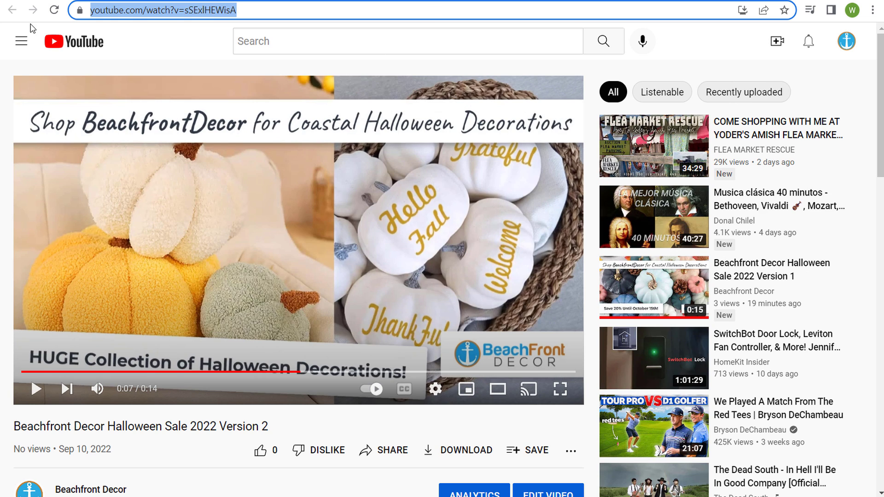
{"action": "key", "text": "ctrl+w"}
{"action": "scroll", "coordinate": [506, 221], "scroll_direction": "up", "scroll_amount": 4}
{"action": "scroll", "coordinate": [536, 270], "scroll_direction": "up", "scroll_amount": 5}
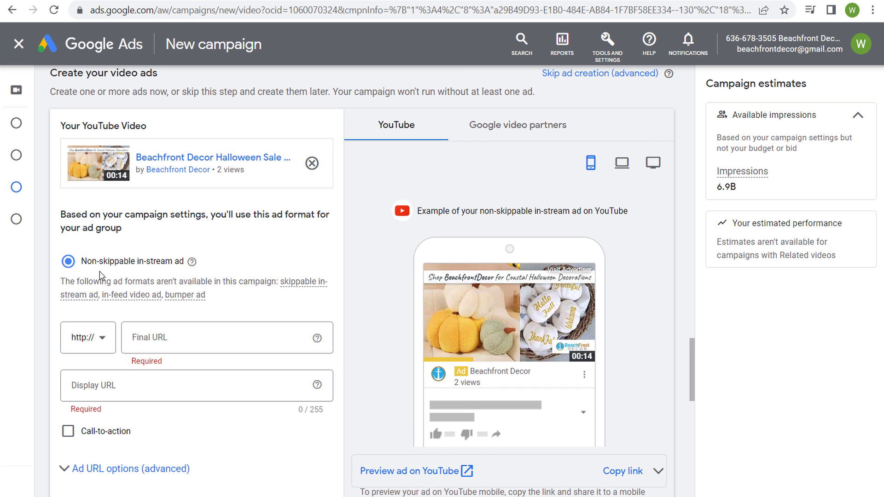
{"action": "left_click", "coordinate": [97, 338]}
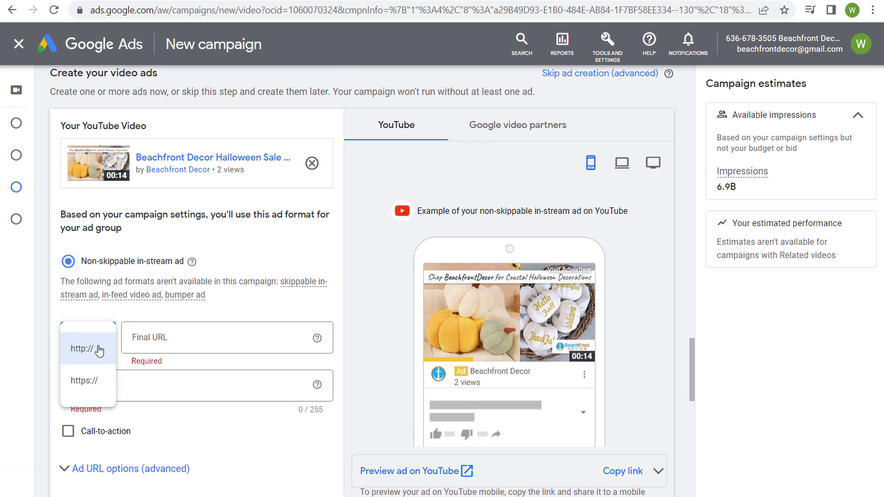
{"action": "left_click", "coordinate": [95, 384]}
{"action": "left_click", "coordinate": [349, 1]}
{"action": "key", "text": "ctrl+c"}
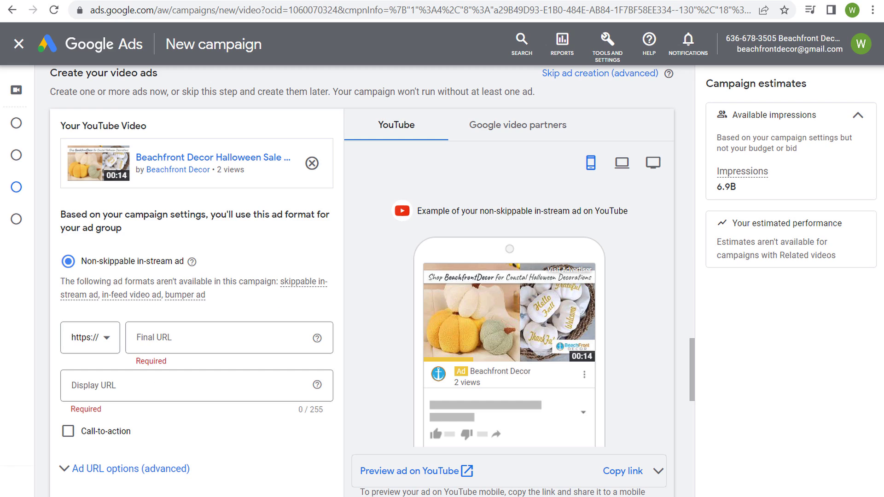
{"action": "left_click", "coordinate": [200, 337]}
{"action": "key", "text": "ctrl+v"}
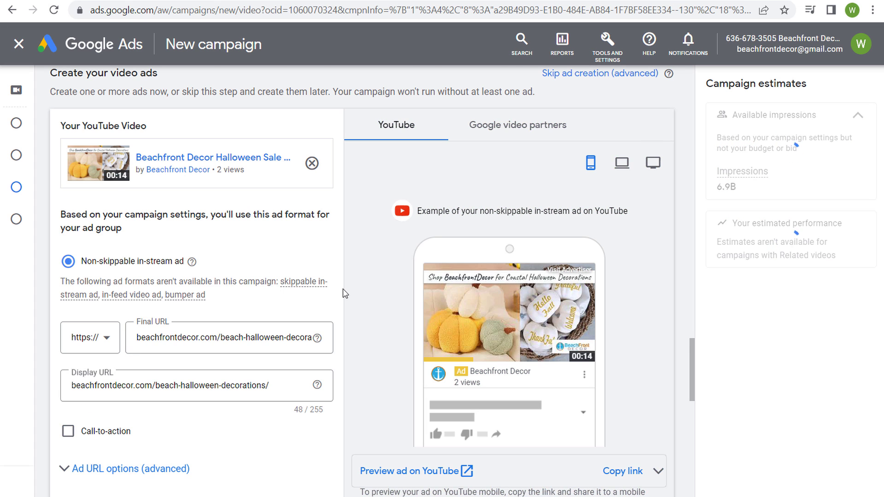
Add a "Shop now" call-to-action with the headline "Halloween Sale" to the Video Version 2 ad
{"action": "scroll", "coordinate": [204, 366], "scroll_direction": "down", "scroll_amount": 3}
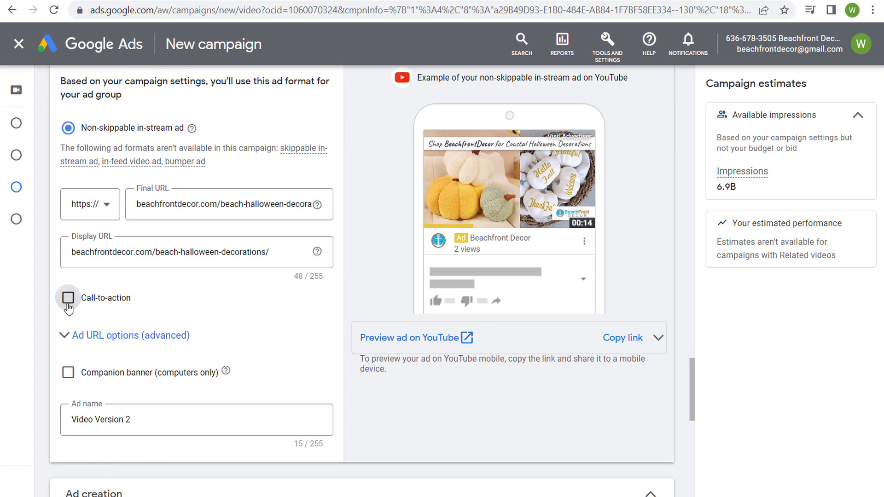
{"action": "left_click", "coordinate": [68, 298]}
{"action": "left_click", "coordinate": [75, 340]}
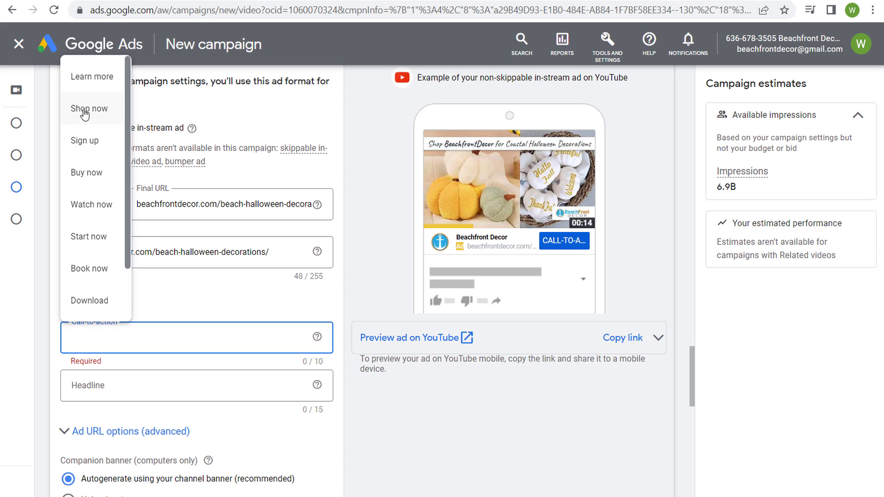
{"action": "left_click", "coordinate": [88, 110]}
{"action": "left_click", "coordinate": [130, 385]}
{"action": "type", "text": "Ha"}
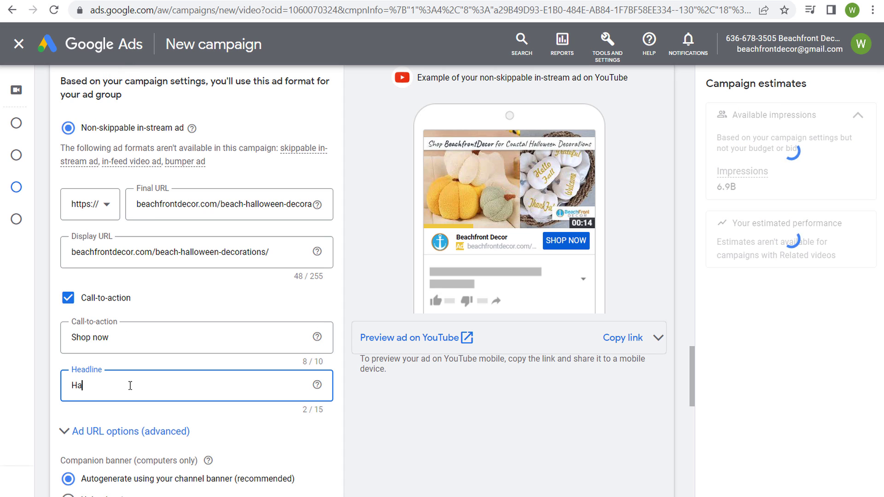
{"action": "type", "text": "lloween Sale"}
{"action": "left_click", "coordinate": [442, 419]}
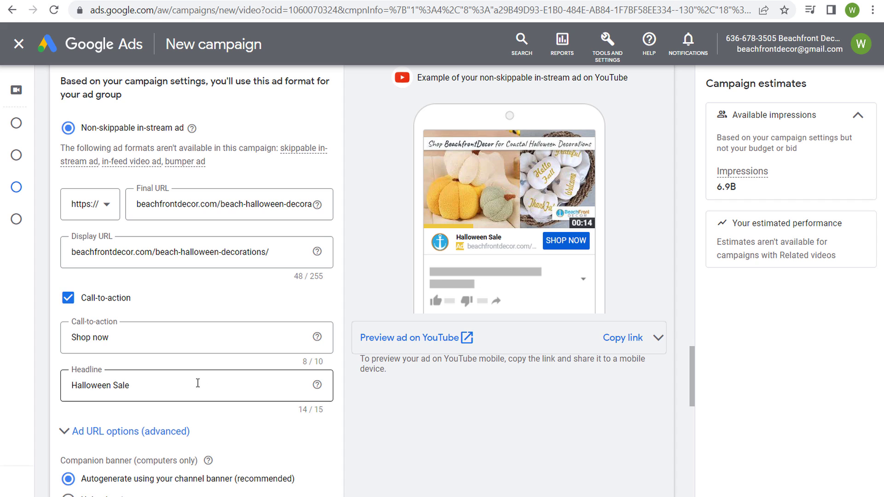
Use the already uploaded "Halloween 20% Off Sale!" image as the second ad's companion banner
{"action": "scroll", "coordinate": [517, 387], "scroll_direction": "down", "scroll_amount": 4}
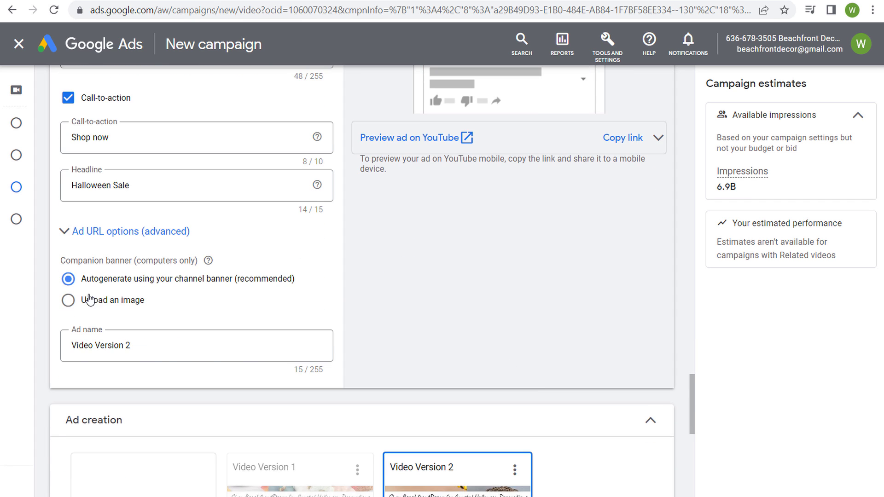
{"action": "left_click", "coordinate": [89, 300]}
{"action": "left_click", "coordinate": [143, 383]}
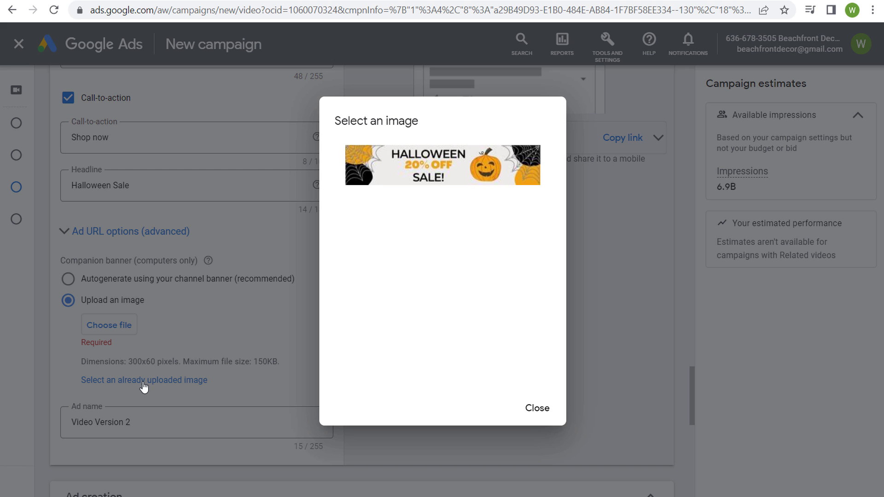
{"action": "left_click", "coordinate": [459, 175]}
Create the campaign with its two video ads and continue to its ad groups overview
{"action": "scroll", "coordinate": [445, 270], "scroll_direction": "down", "scroll_amount": 7}
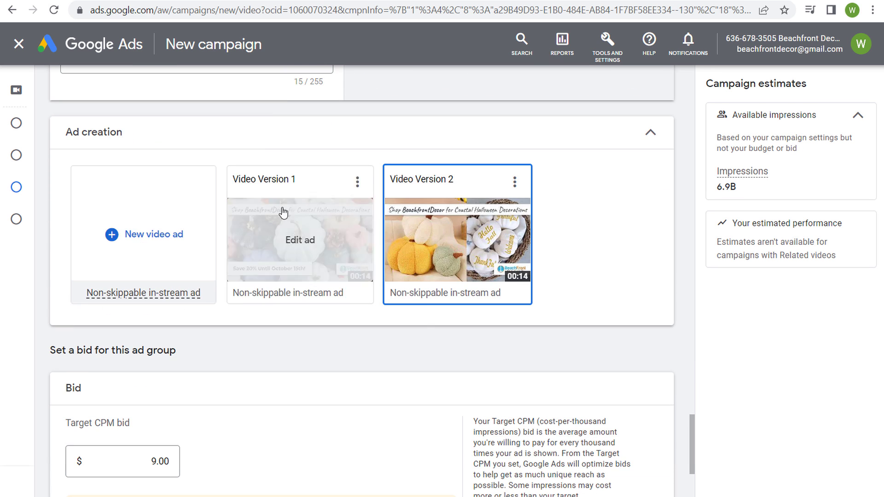
{"action": "scroll", "coordinate": [405, 352], "scroll_direction": "down", "scroll_amount": 4}
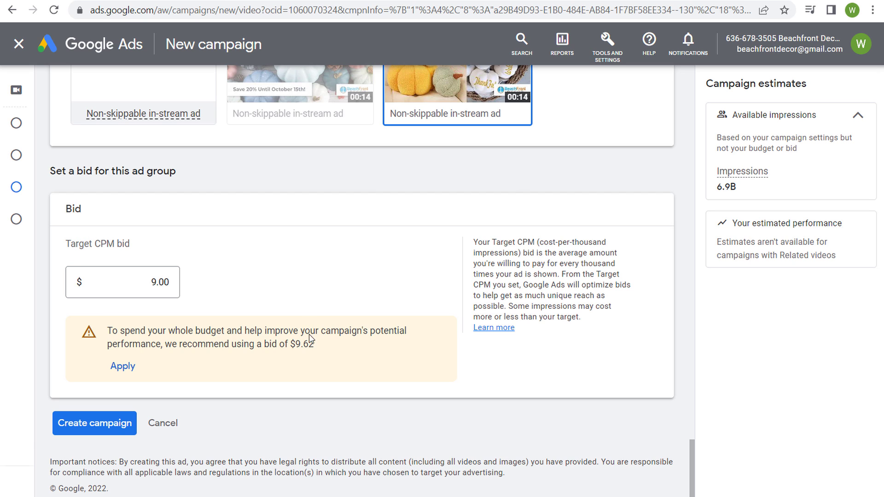
{"action": "left_click", "coordinate": [104, 421]}
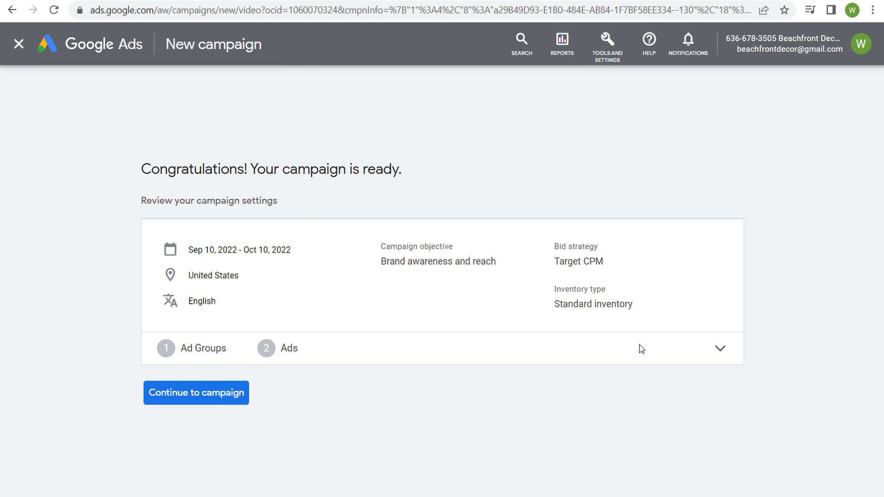
{"action": "left_click", "coordinate": [233, 393]}
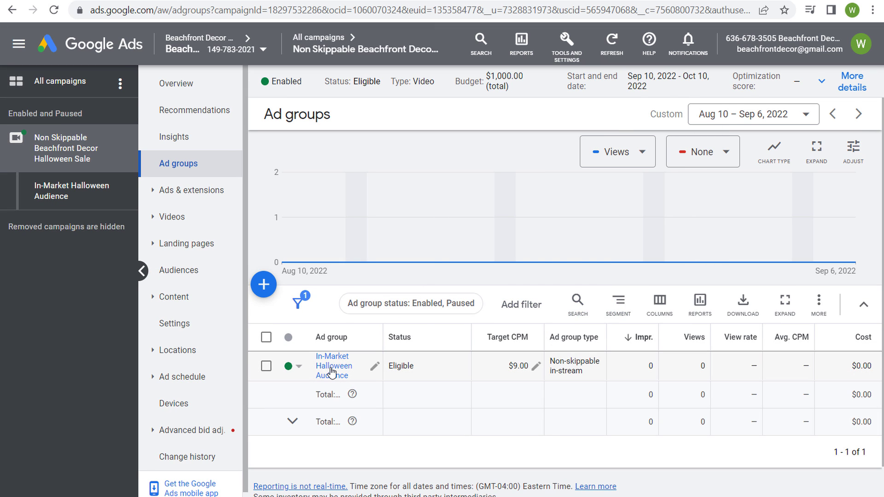
Copy the In-Market Halloween Audience ad group and paste it into the Non Skippable Beachfront Decor Halloween Sale campaign
{"action": "left_click", "coordinate": [269, 369]}
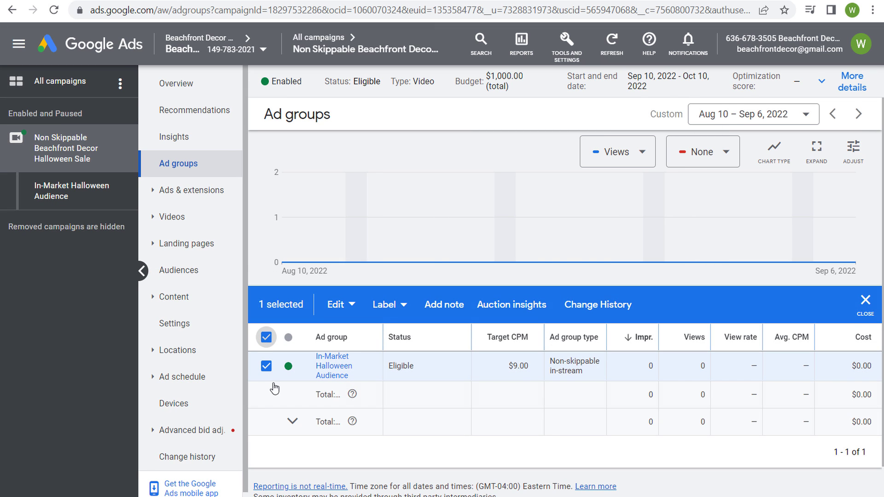
{"action": "left_click", "coordinate": [336, 306]}
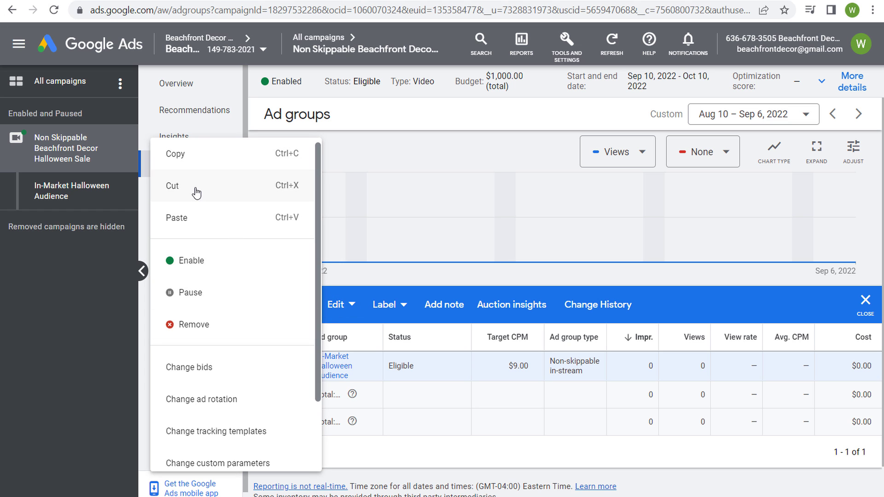
{"action": "left_click", "coordinate": [220, 157]}
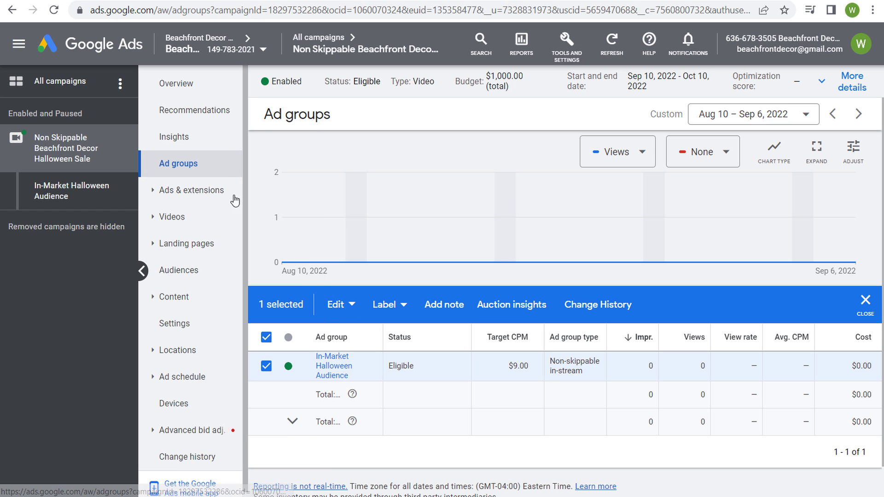
{"action": "left_click", "coordinate": [338, 300]}
{"action": "left_click", "coordinate": [251, 228]}
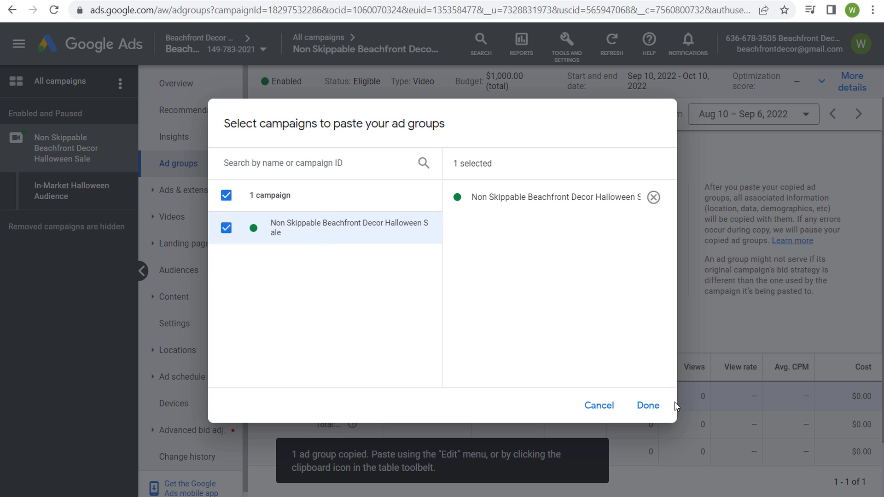
{"action": "left_click", "coordinate": [658, 406]}
{"action": "left_click", "coordinate": [271, 338]}
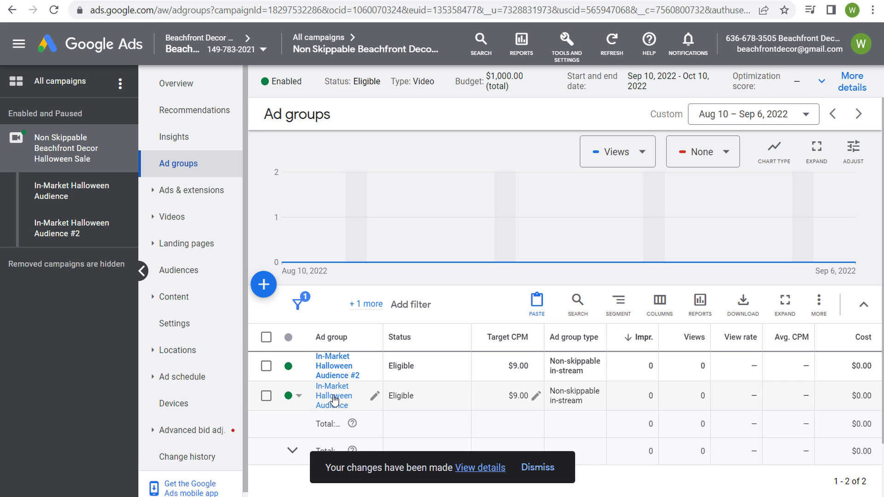
Open the In-Market Halloween Audience #2 ad group and review its ads and its audience and content targeting
{"action": "left_click", "coordinate": [338, 369]}
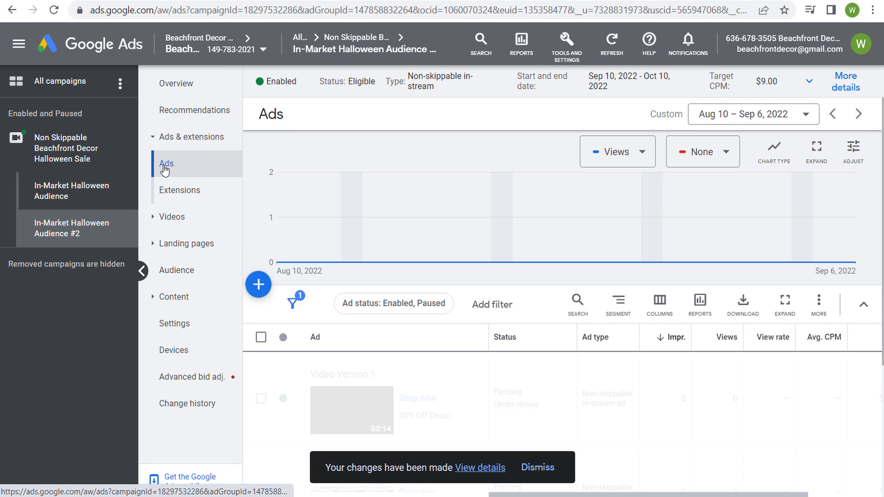
{"action": "scroll", "coordinate": [347, 274], "scroll_direction": "down", "scroll_amount": 5}
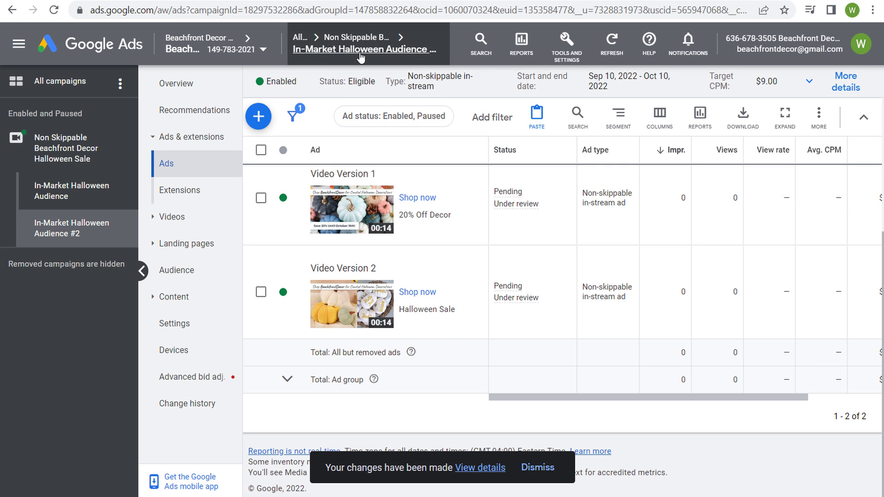
{"action": "left_click", "coordinate": [206, 277]}
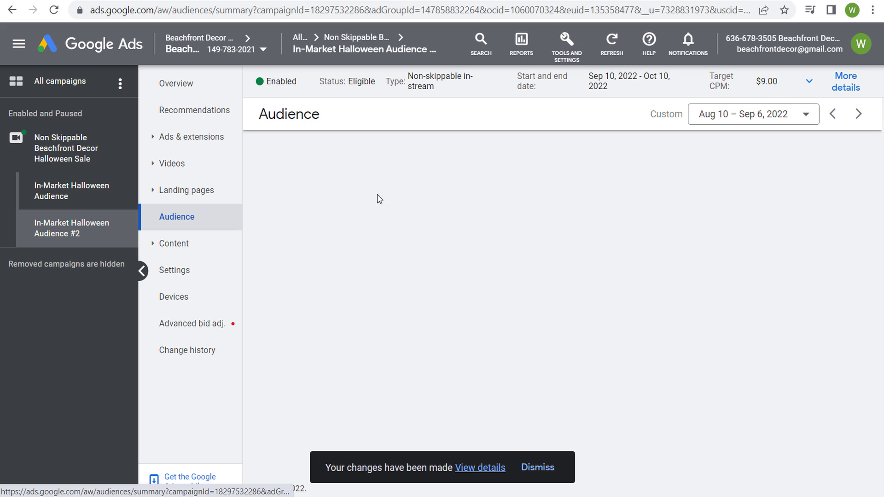
{"action": "scroll", "coordinate": [537, 251], "scroll_direction": "down", "scroll_amount": 4}
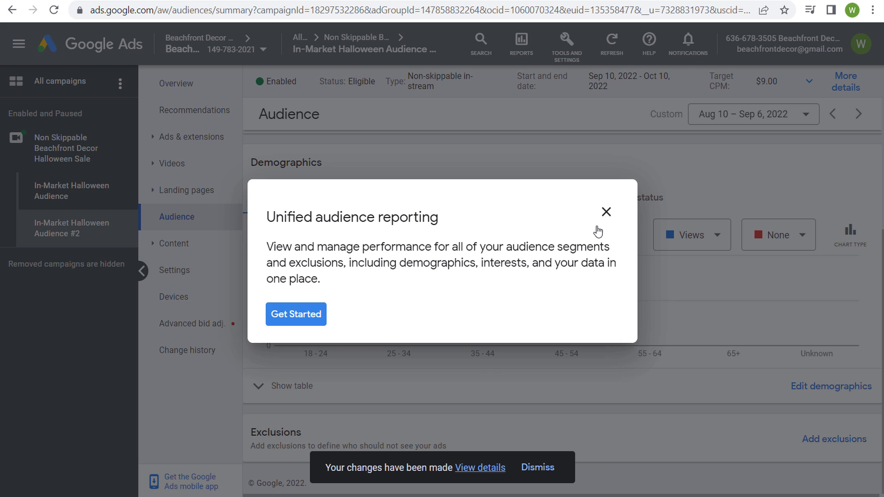
{"action": "left_click", "coordinate": [606, 213]}
{"action": "left_click", "coordinate": [508, 286]}
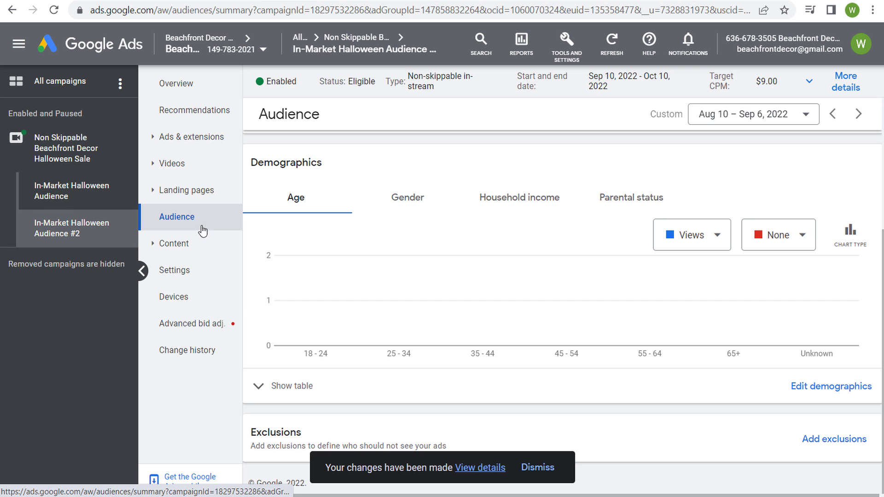
{"action": "left_click", "coordinate": [176, 244]}
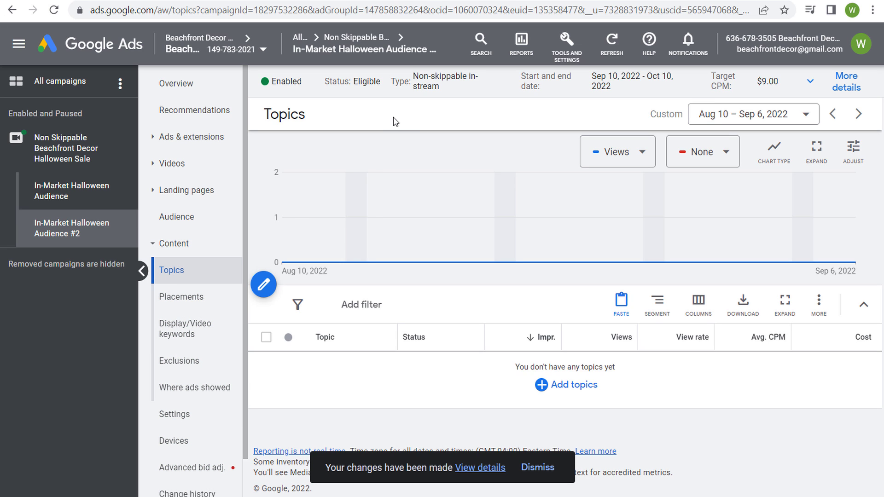
View the ads across the whole Halloween Sale campaign and return to the list of all campaigns
{"action": "left_click", "coordinate": [62, 147]}
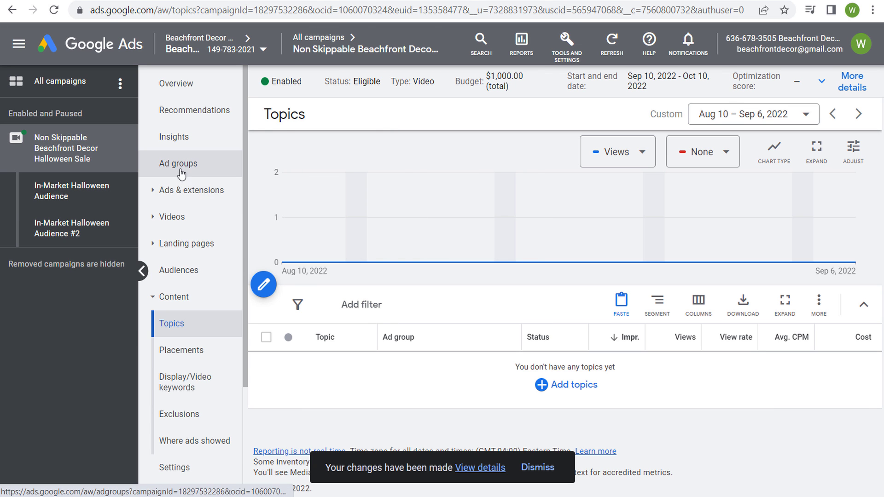
{"action": "left_click", "coordinate": [177, 191]}
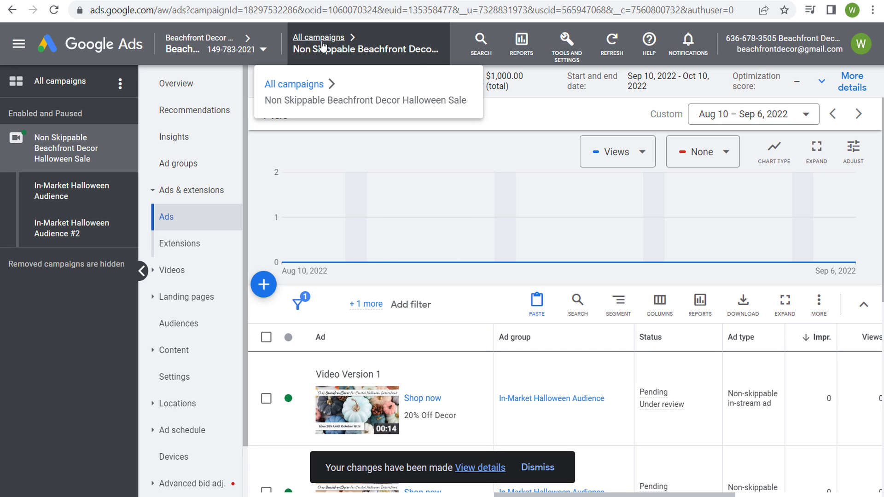
{"action": "left_click", "coordinate": [308, 91]}
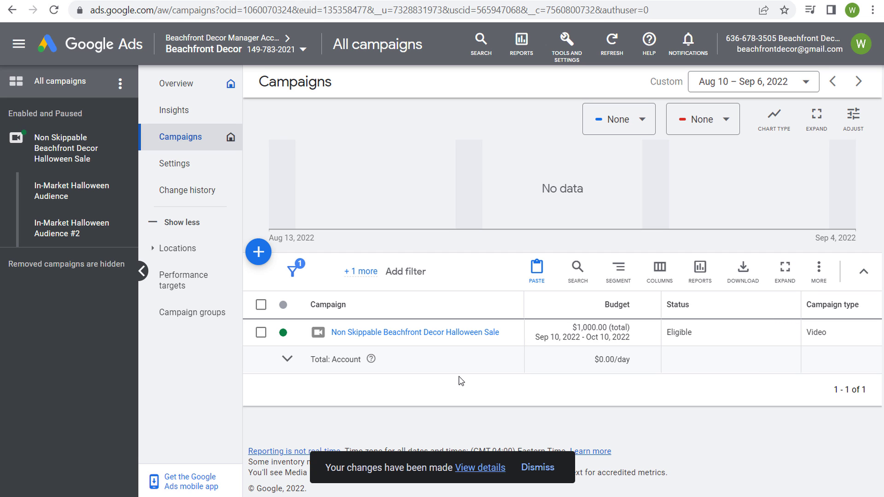
{"action": "left_click", "coordinate": [256, 251]}
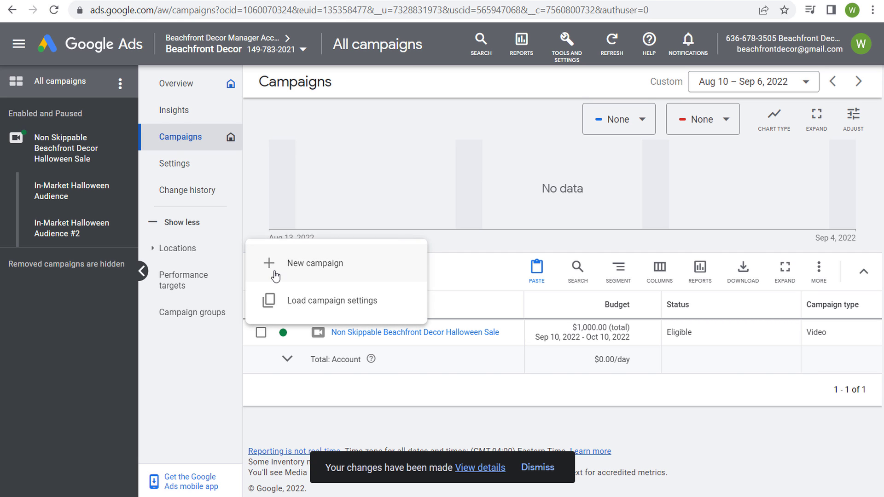
{"action": "left_click", "coordinate": [274, 261]}
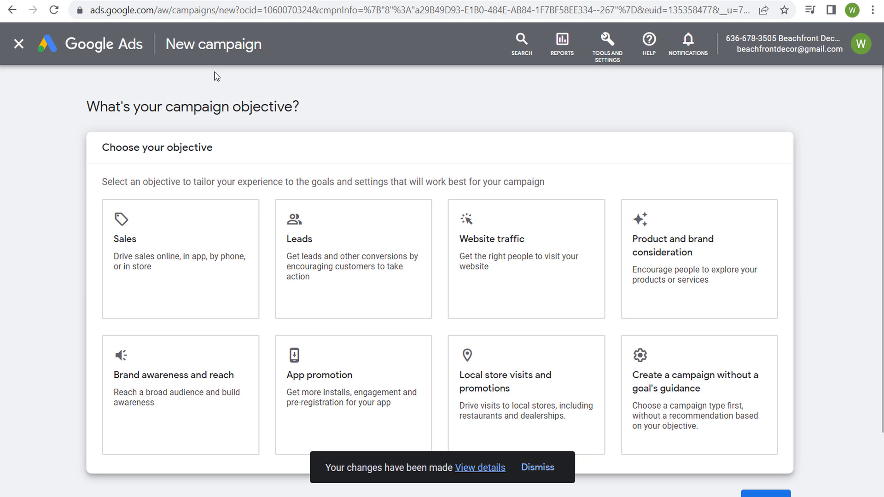
{"action": "left_click", "coordinate": [20, 44]}
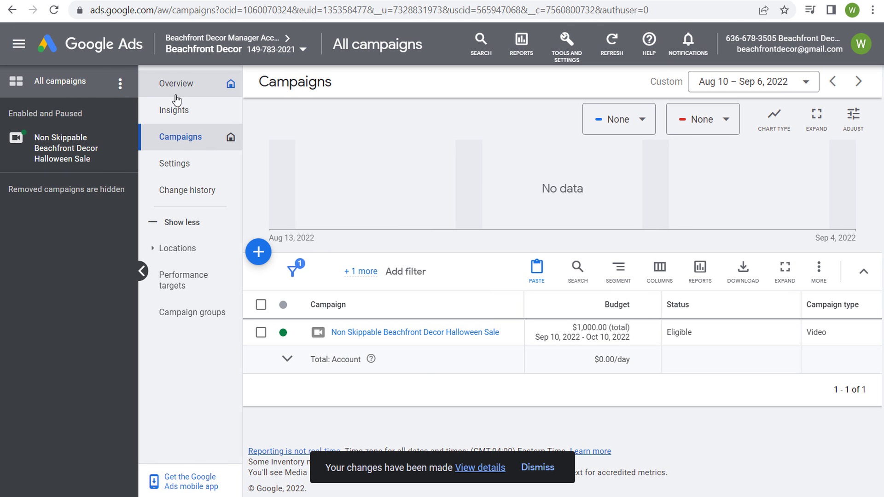